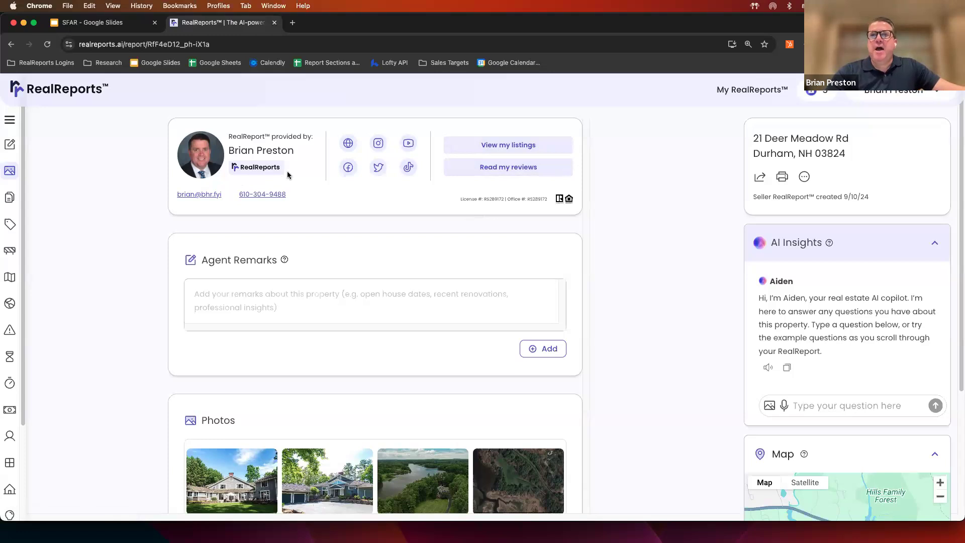
left_click(10, 122)
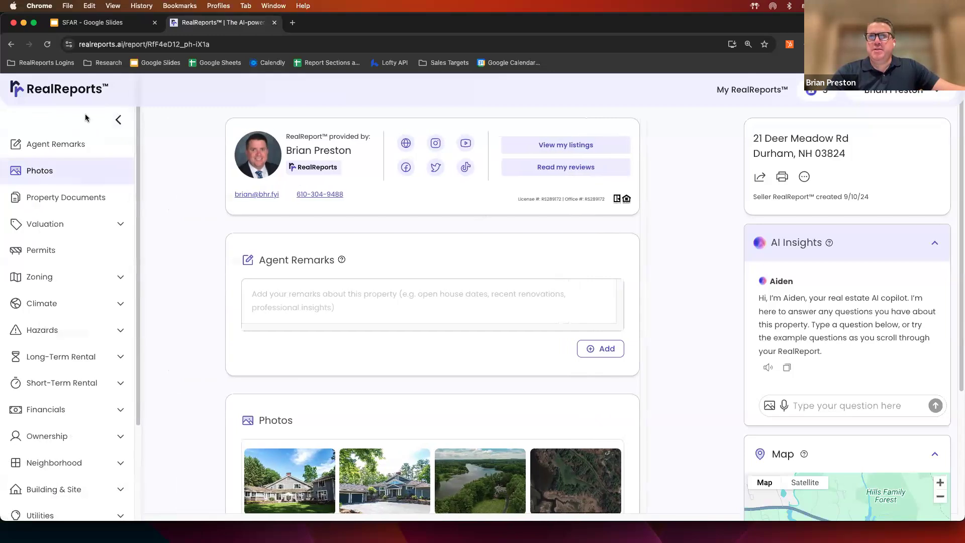
scroll(131, 176, "down", 5)
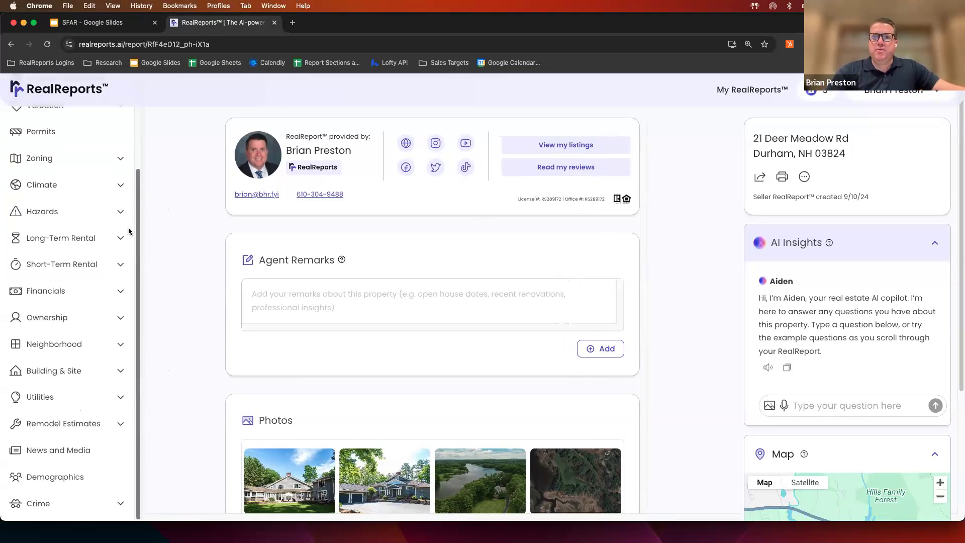
scroll(131, 166, "up", 5)
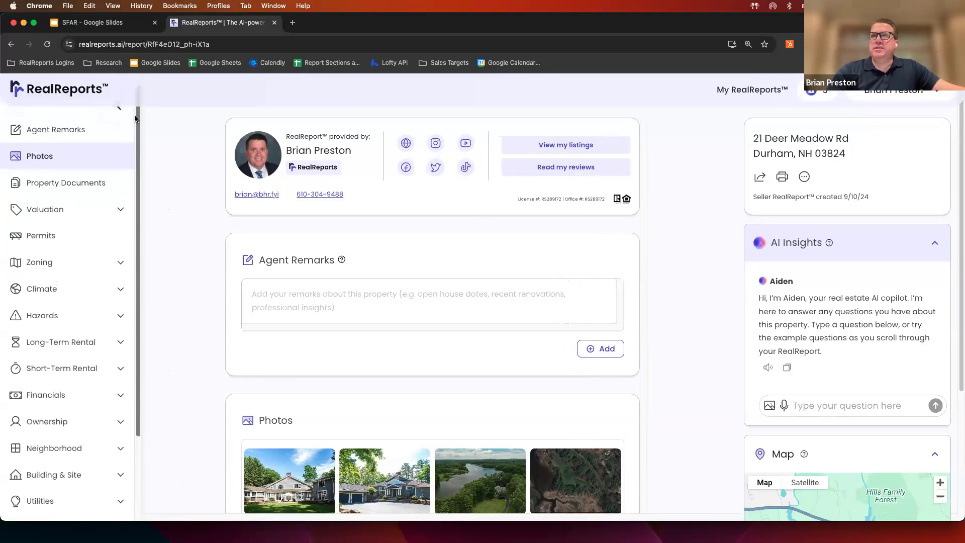
scroll(134, 118, "up", 1)
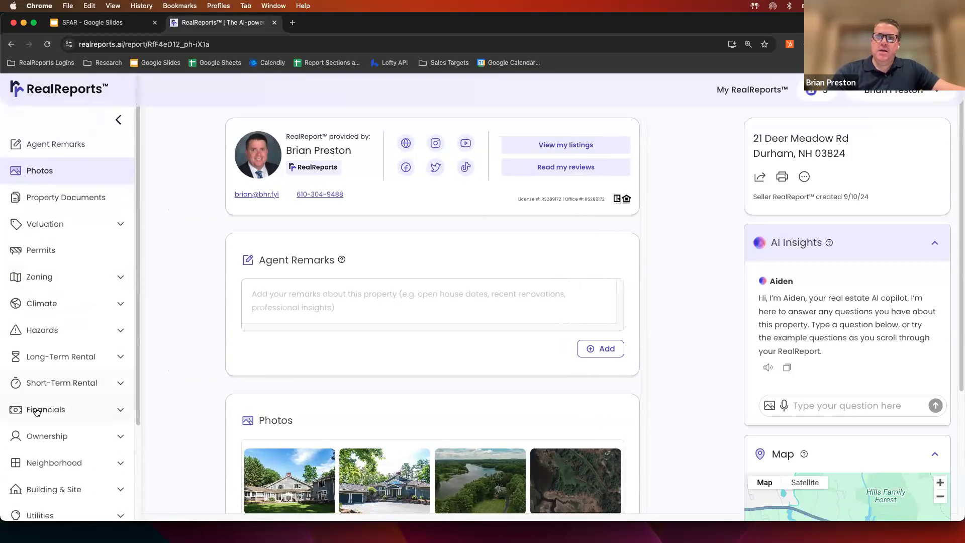
left_click(117, 118)
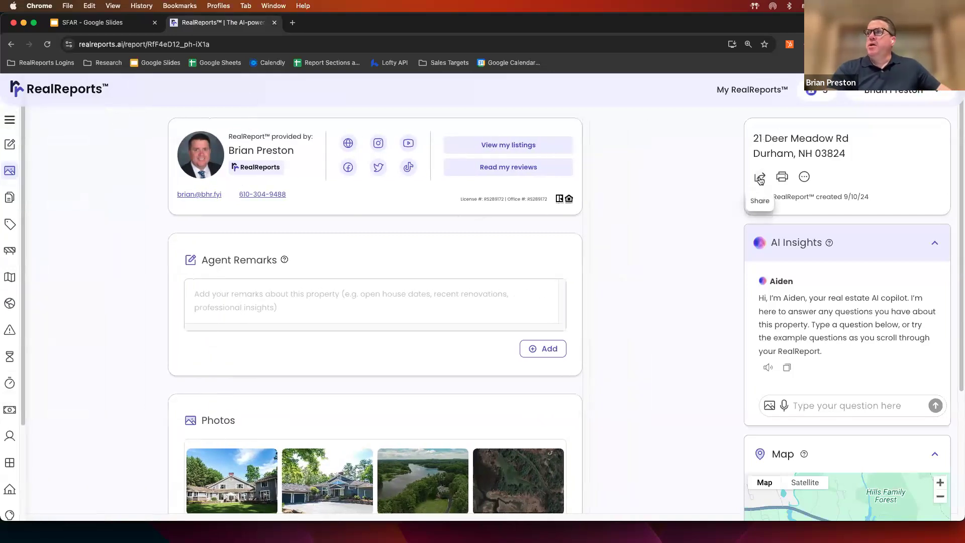
- In the report's Share options, try the Lead capture toggle and uncheck Ownership under Advanced settings
left_click(760, 179)
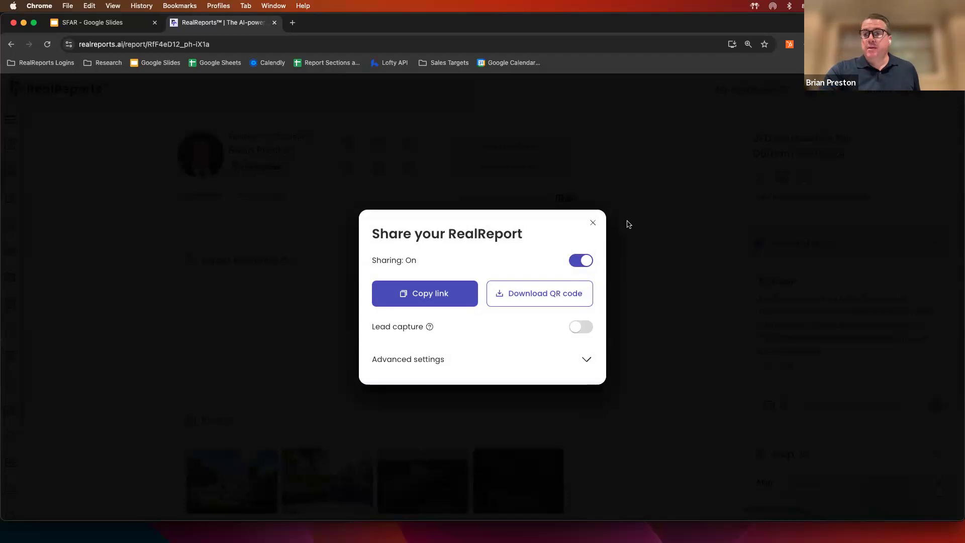
left_click(577, 331)
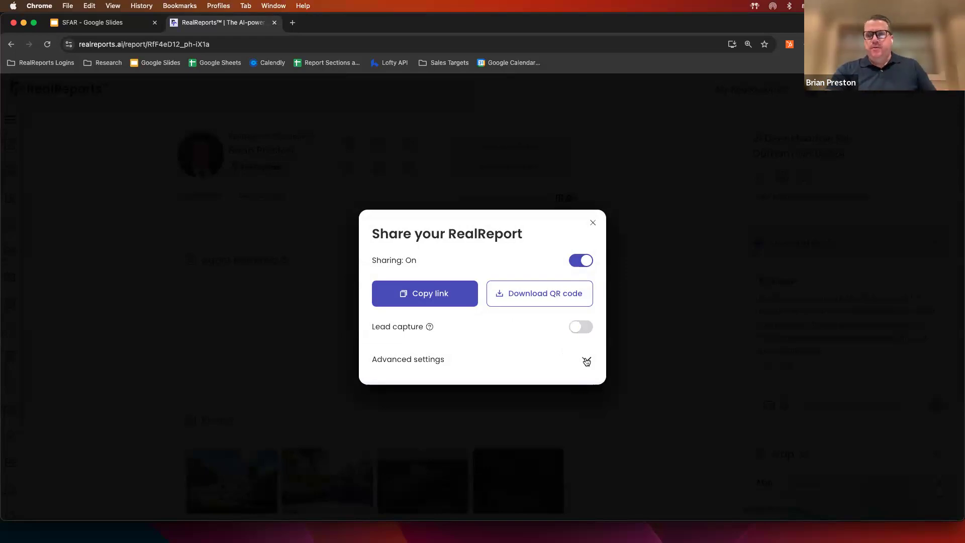
left_click(586, 360)
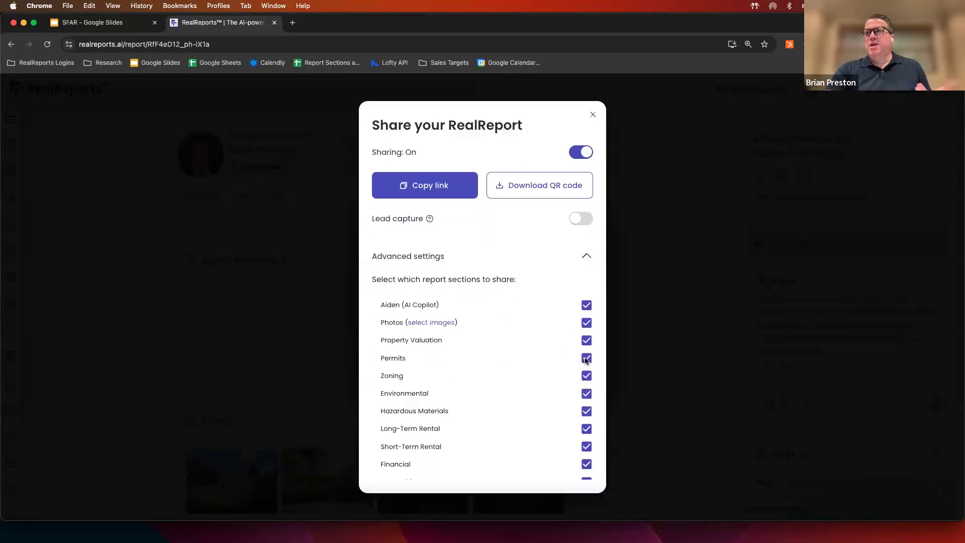
scroll(598, 383, "down", 3)
scroll(598, 384, "down", 1)
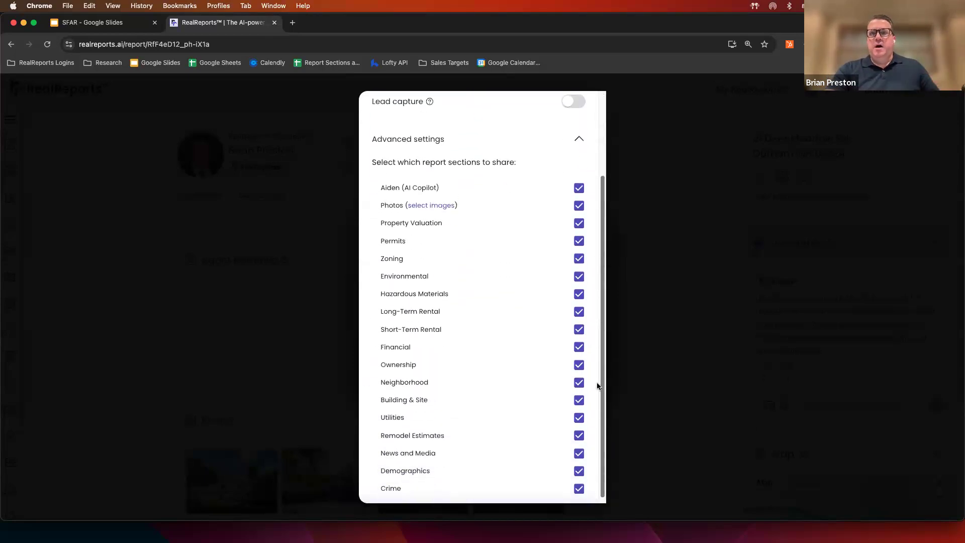
scroll(597, 385, "down", 1)
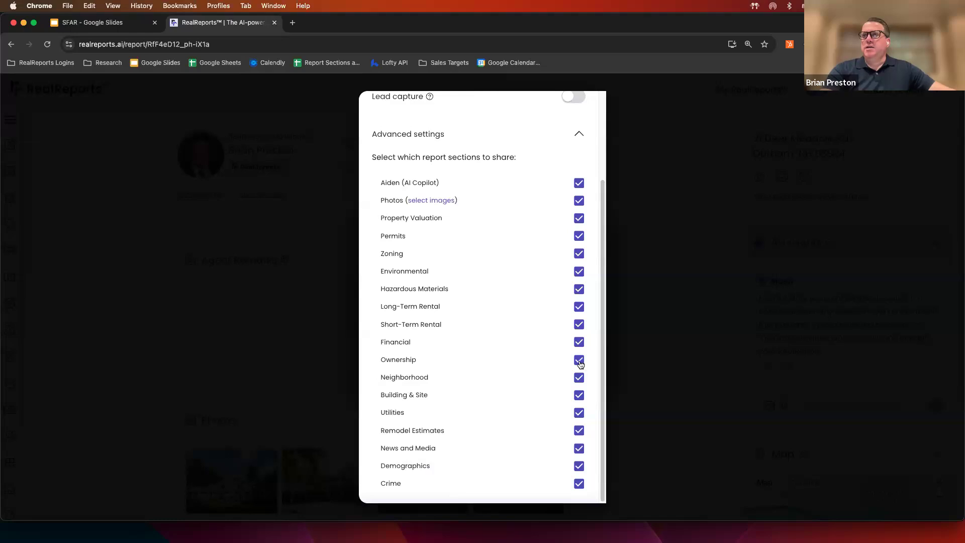
left_click(578, 134)
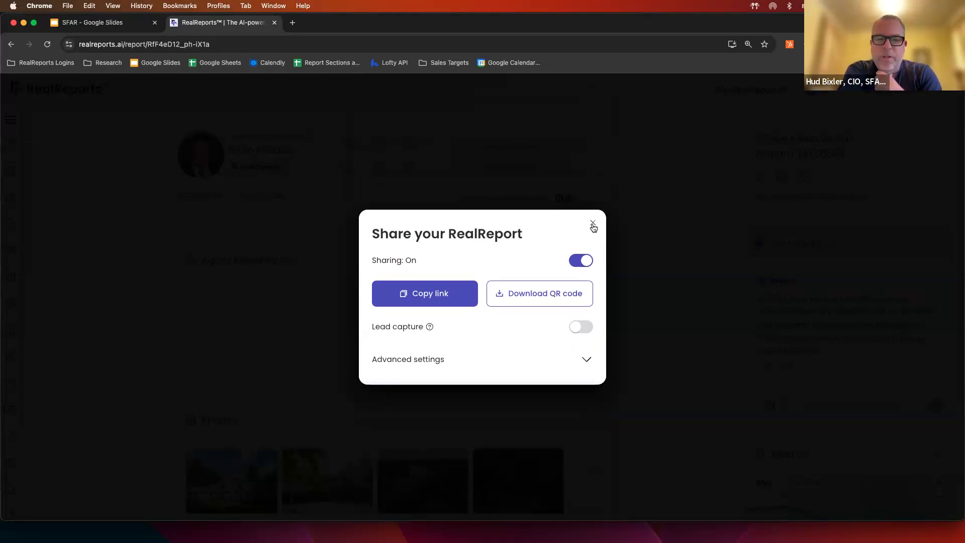
left_click(593, 224)
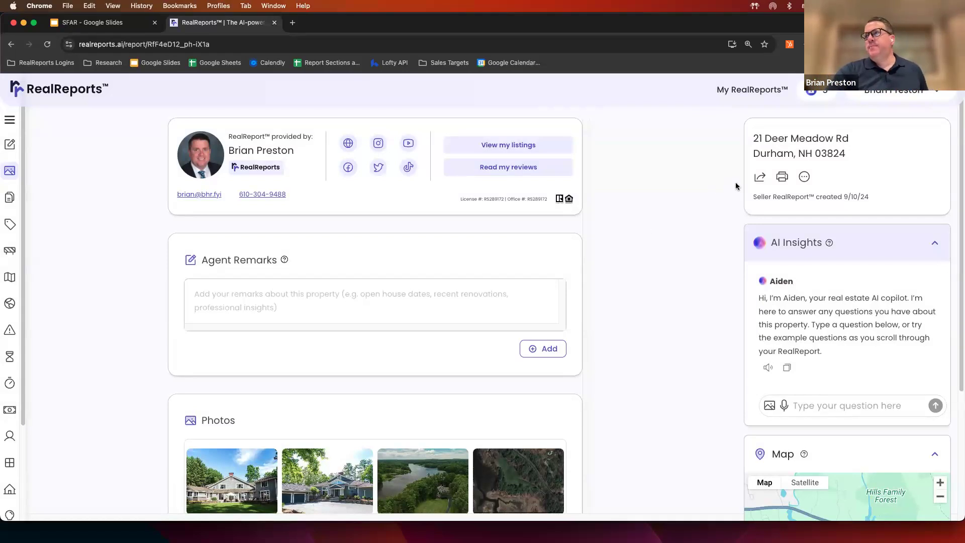
- Review the Print your RealReport options, with Cover Page and Open House Flyer ticked, then close them
left_click(783, 180)
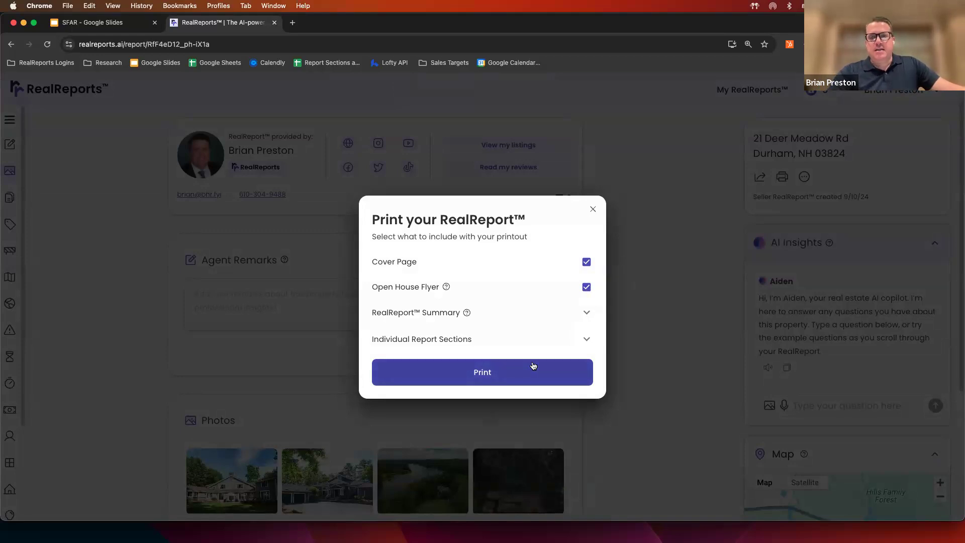
left_click(592, 210)
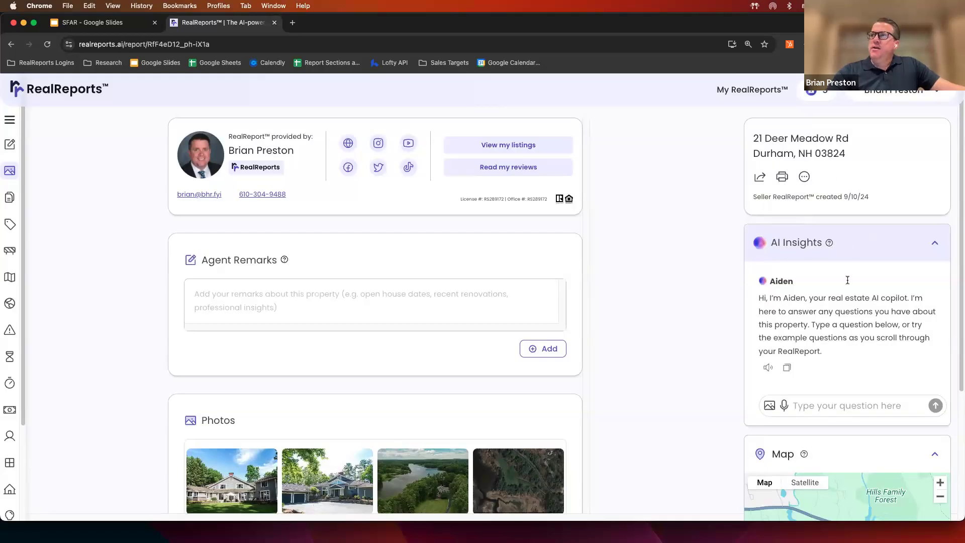
scroll(958, 223, "down", 1)
scroll(959, 224, "down", 3)
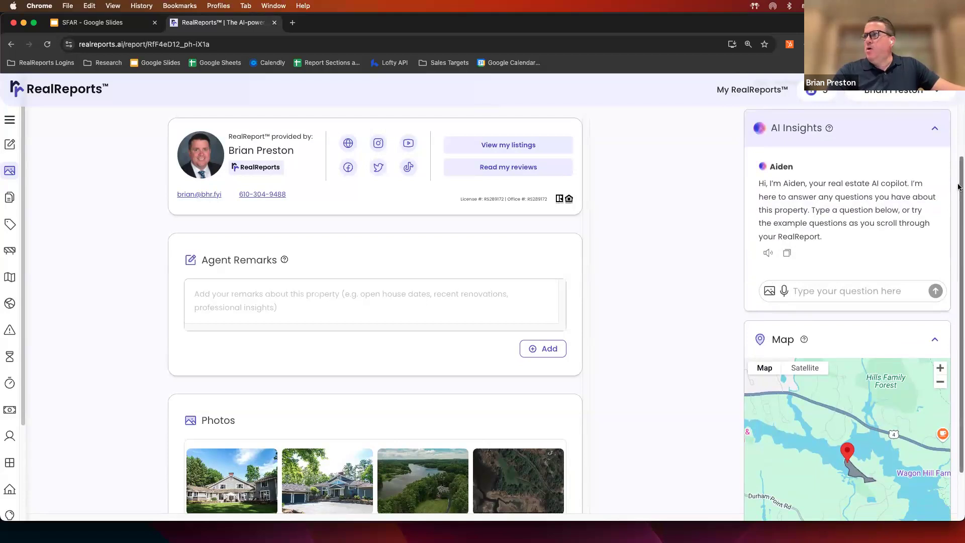
scroll(959, 240, "down", 3)
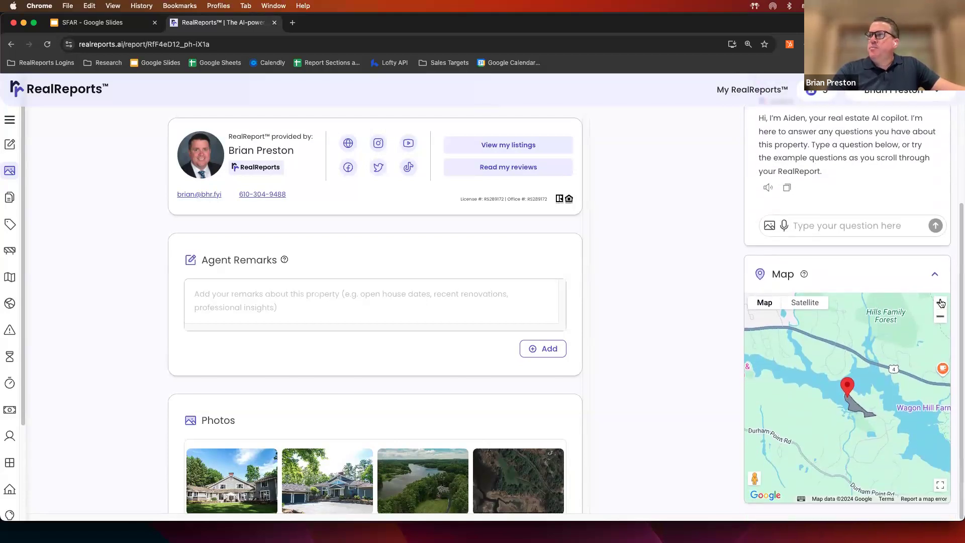
left_click(940, 302)
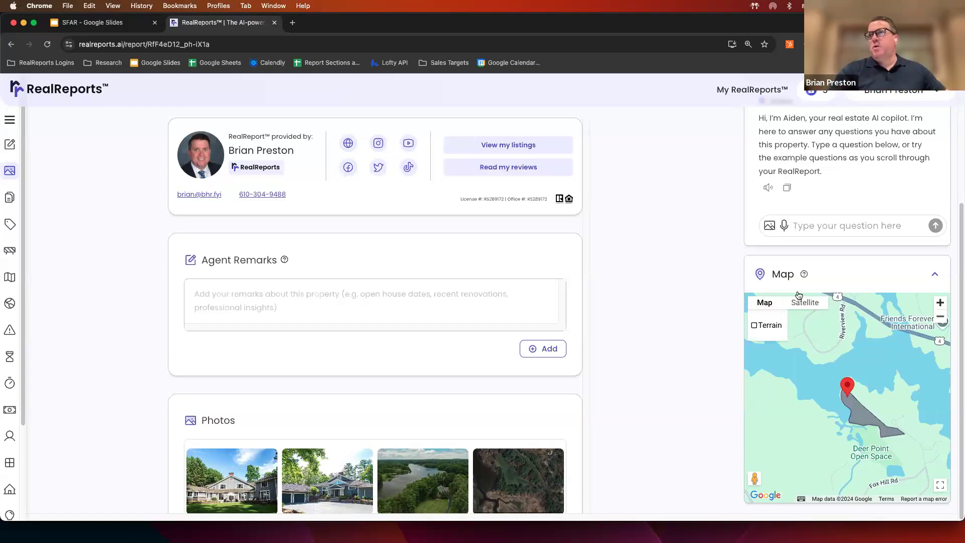
left_click_drag(958, 205, 959, 171)
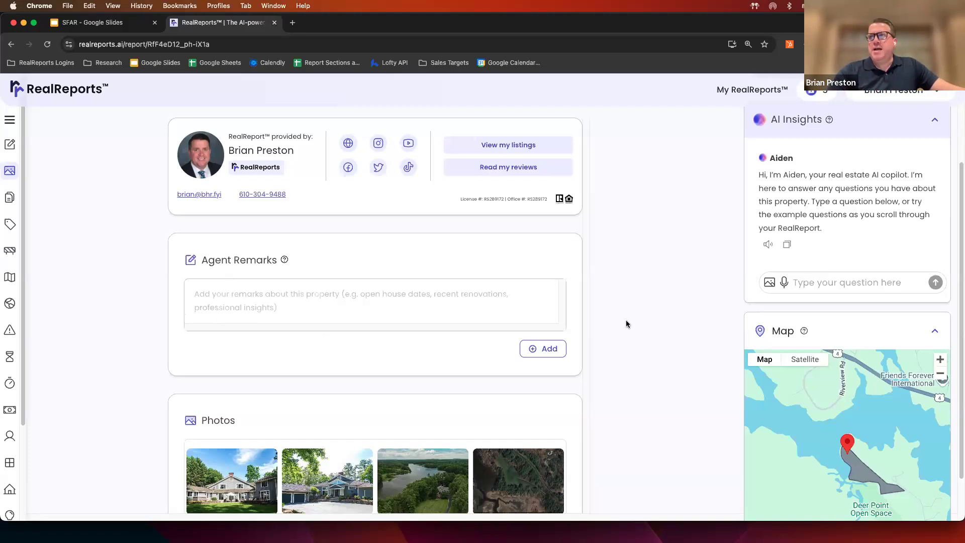
- Attach the second property photo to a new question in AI Insights
scroll(623, 321, "down", 1)
scroll(623, 322, "down", 5)
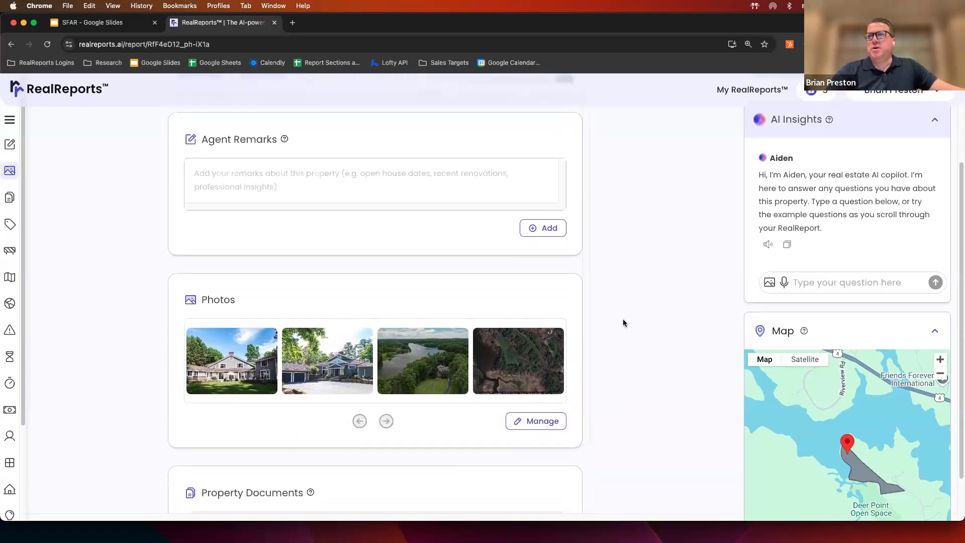
scroll(622, 322, "down", 1)
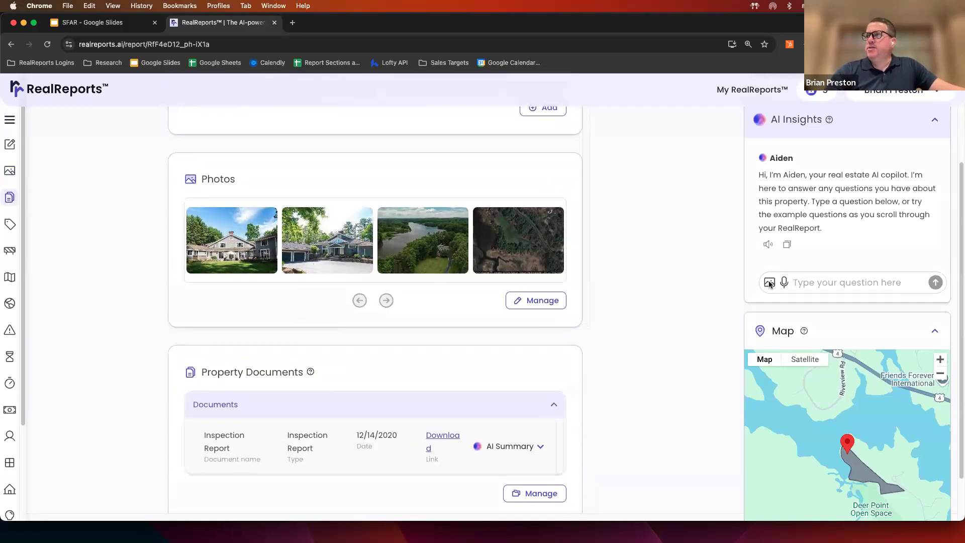
left_click(769, 284)
left_click(435, 250)
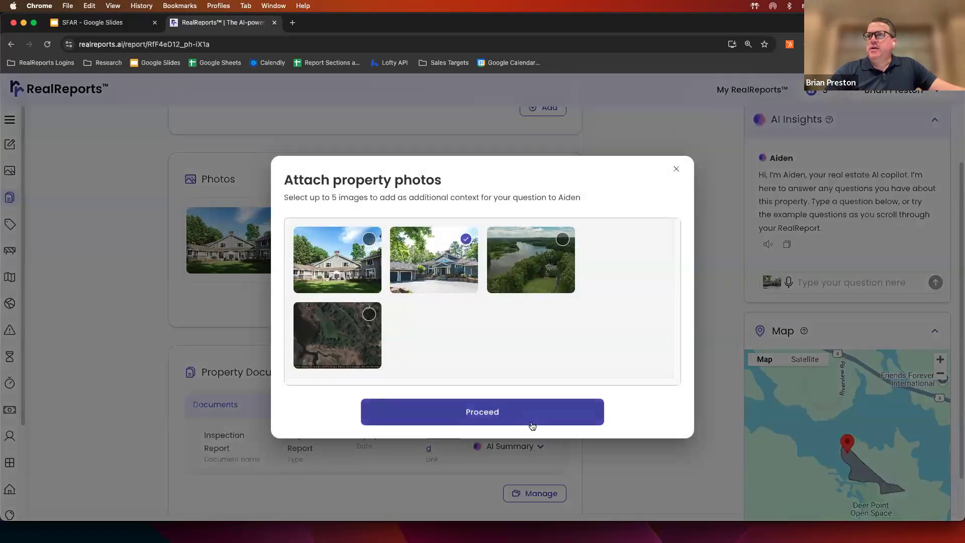
left_click(540, 411)
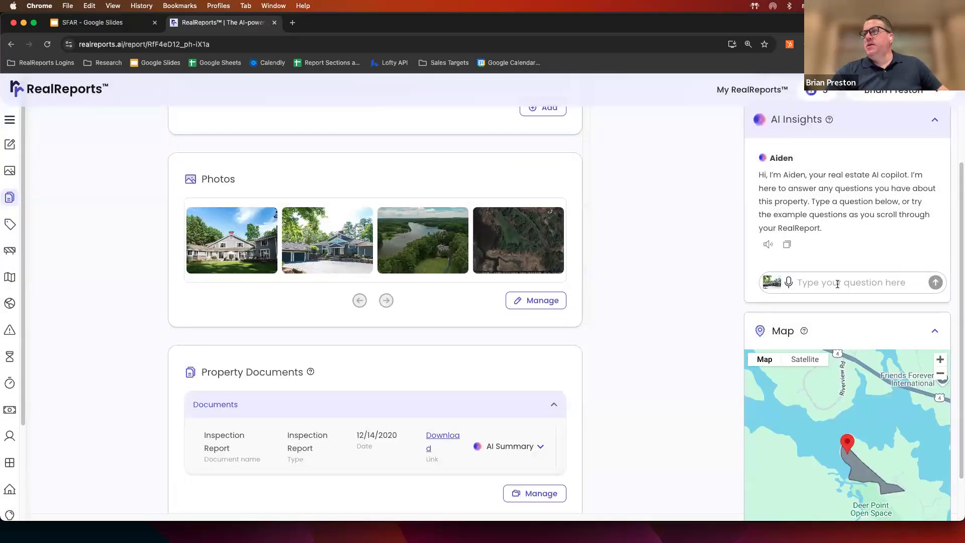
- Ask Aiden 'what color is the house' and get the answer: blue
left_click(837, 283)
type("what color")
type(" mi the")
key("BackSpace")
key("BackSpace")
key("BackSpace")
key("BackSpace")
key("BackSpace")
key("BackSpace")
type("is the house")
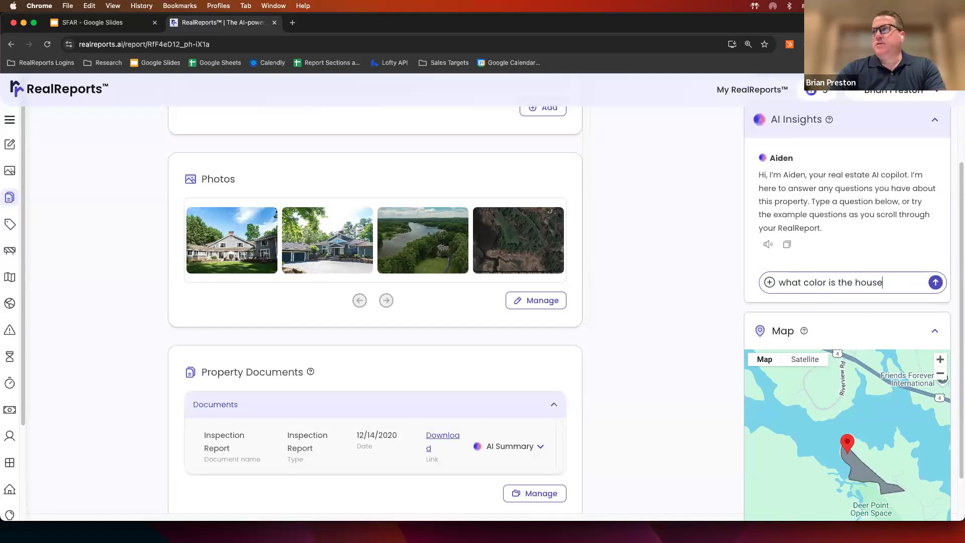
key("Return")
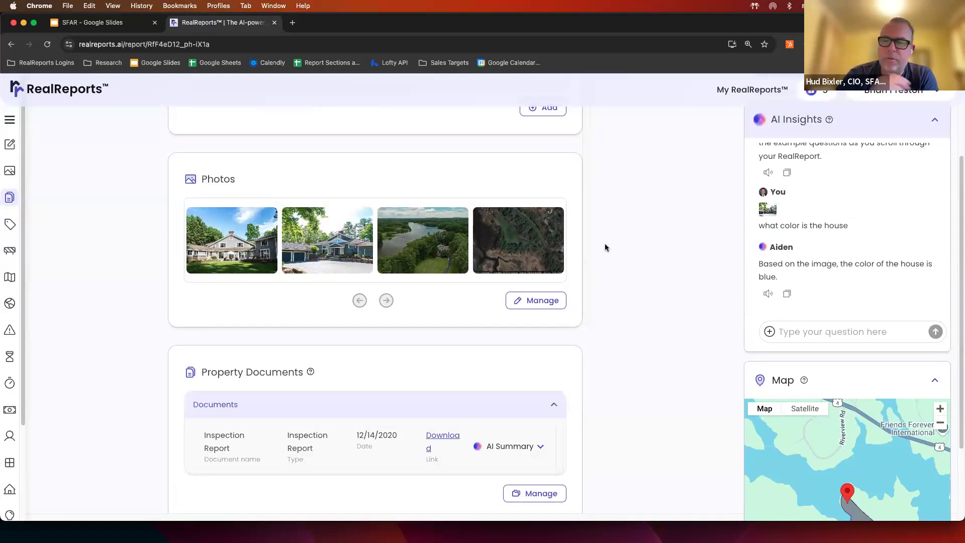
- Scroll the report past Property Documents until Estimated Property Valuation appears
scroll(605, 246, "down", 1)
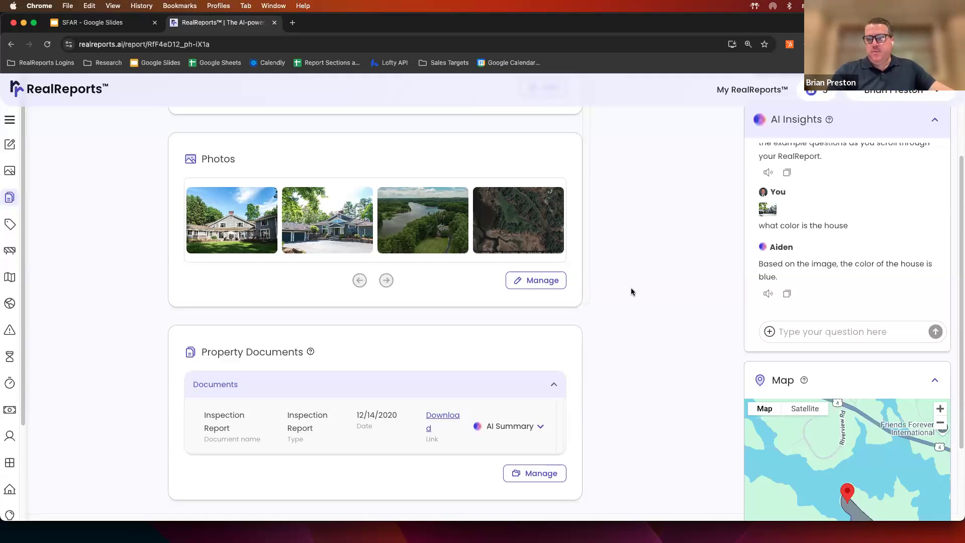
scroll(631, 289, "down", 2)
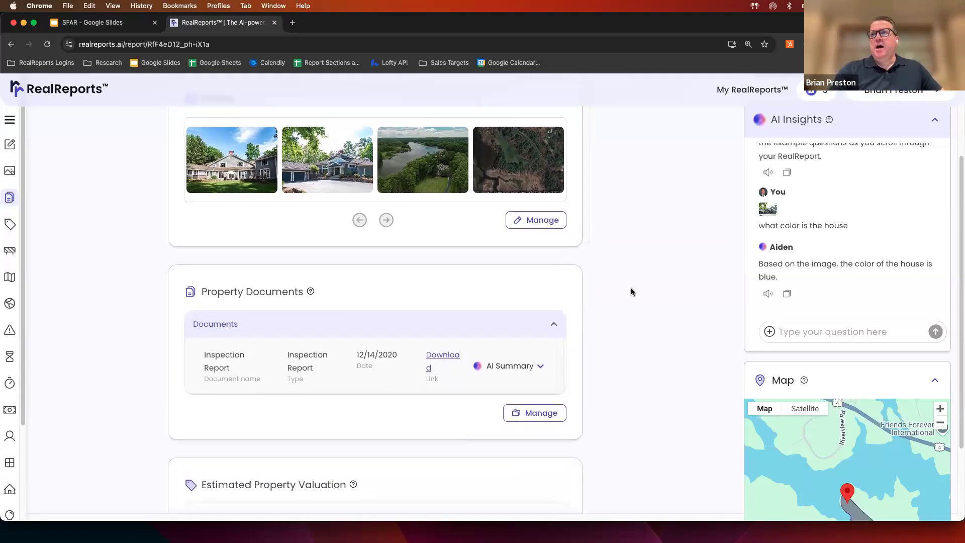
left_click(530, 415)
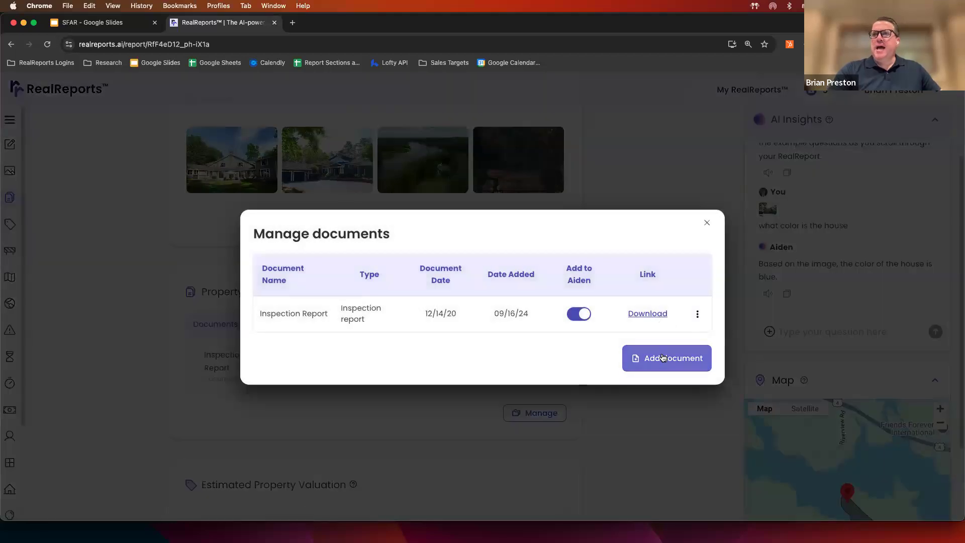
left_click(670, 359)
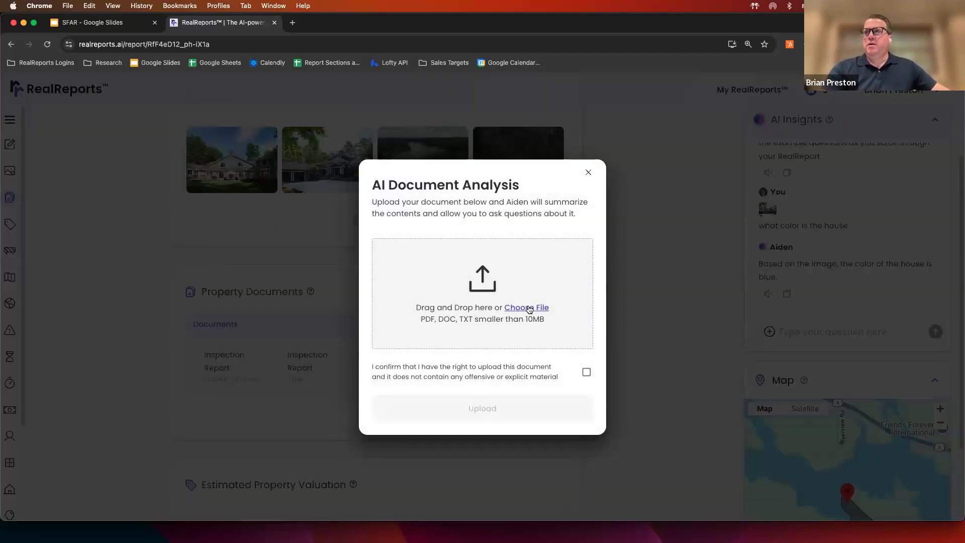
left_click(529, 308)
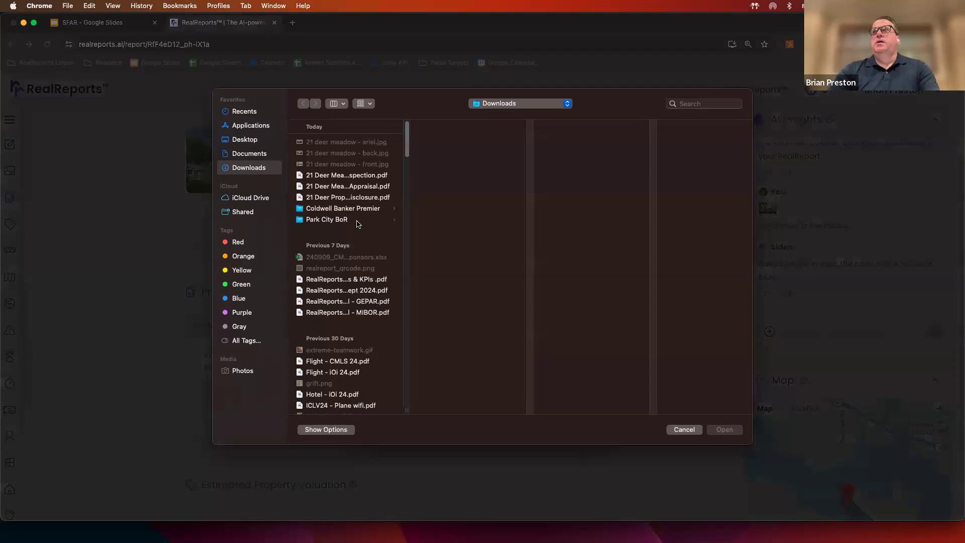
left_click(356, 187)
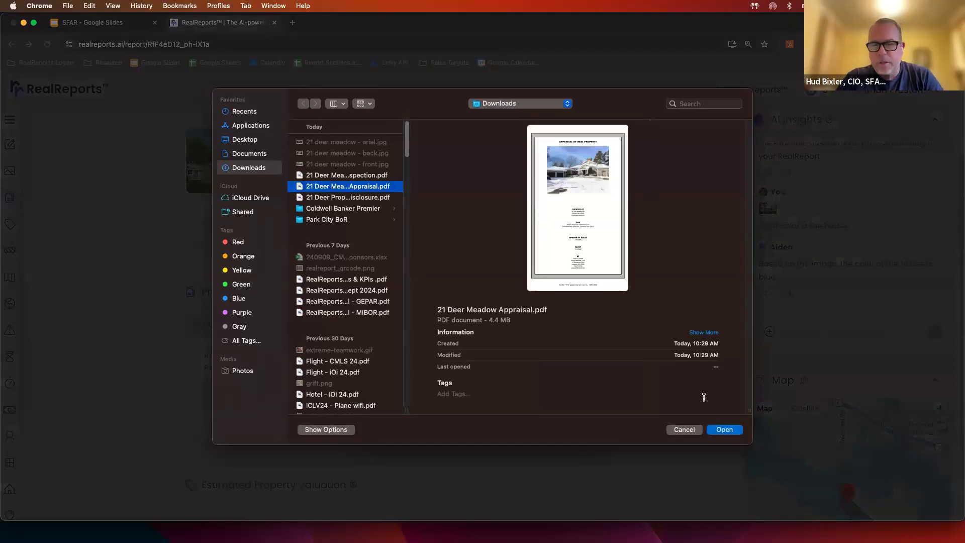
left_click(722, 430)
left_click(586, 385)
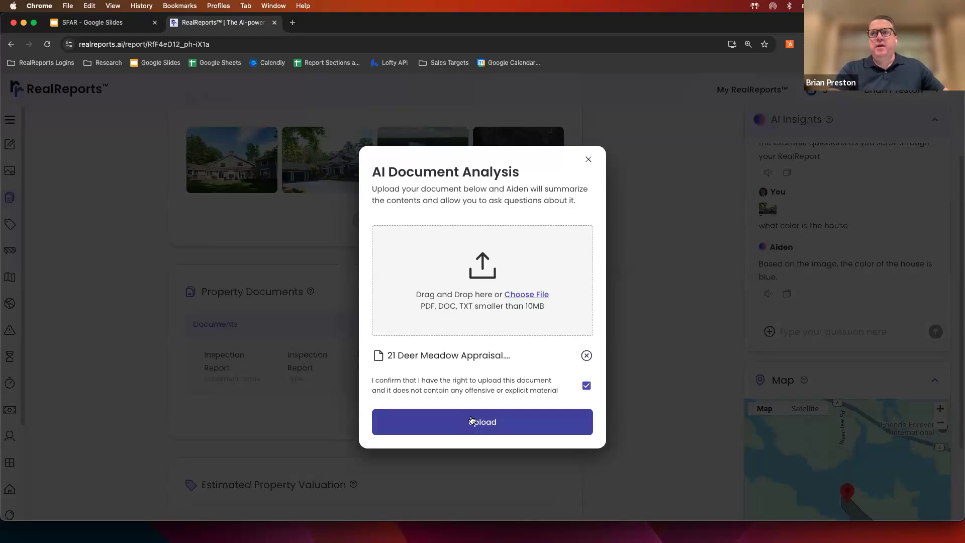
left_click(472, 421)
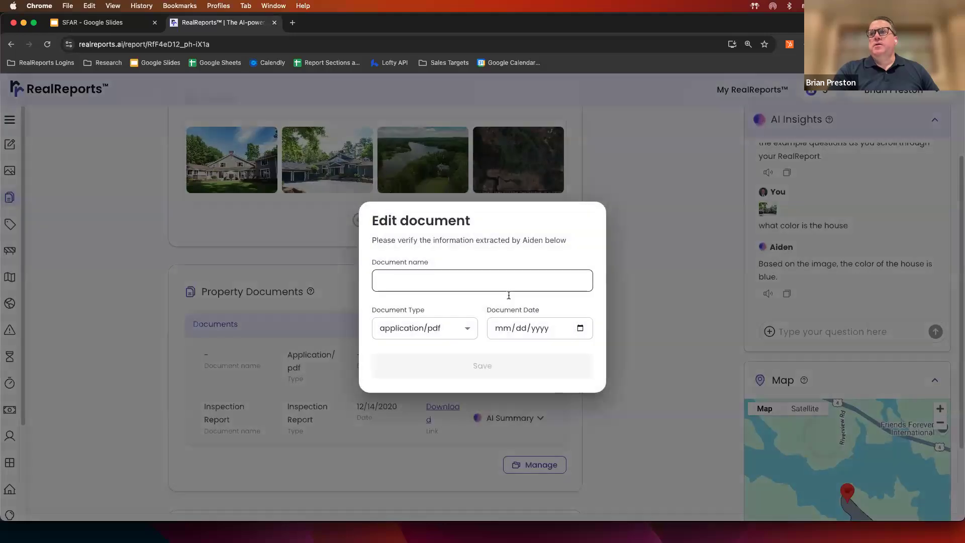
- Save the document as an Appraisal dated 12/22/2020 and expand its AI Summary (13.0 acres, 5,556 sq ft GLA)
left_click(422, 328)
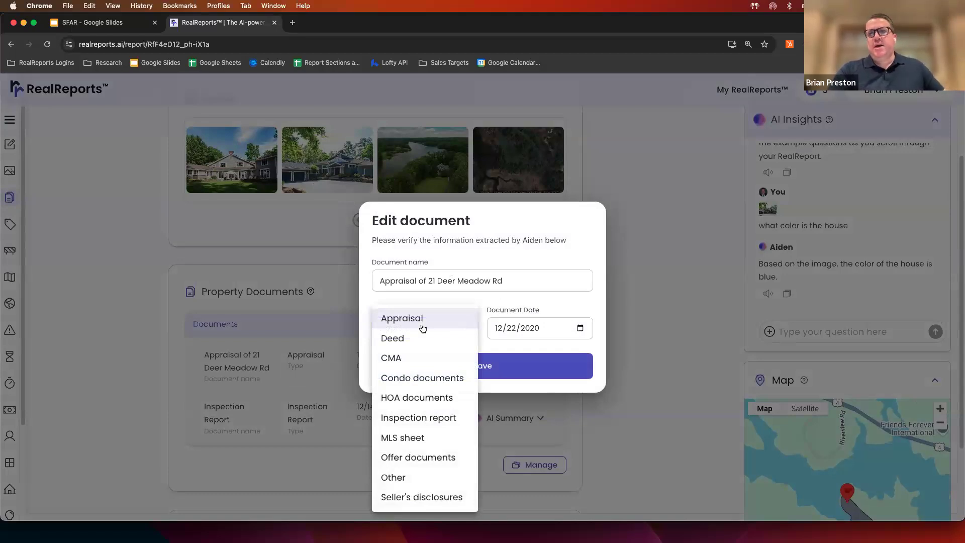
left_click(584, 303)
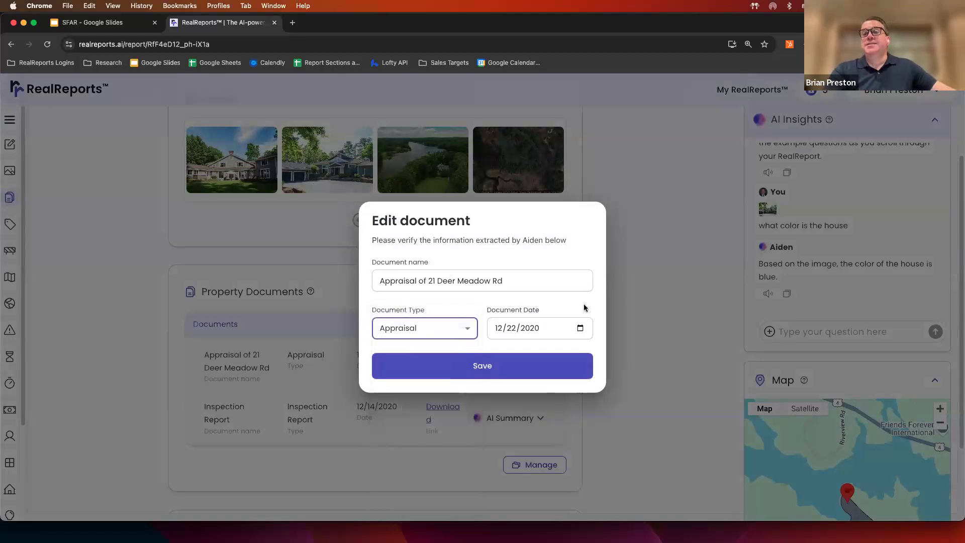
left_click(494, 368)
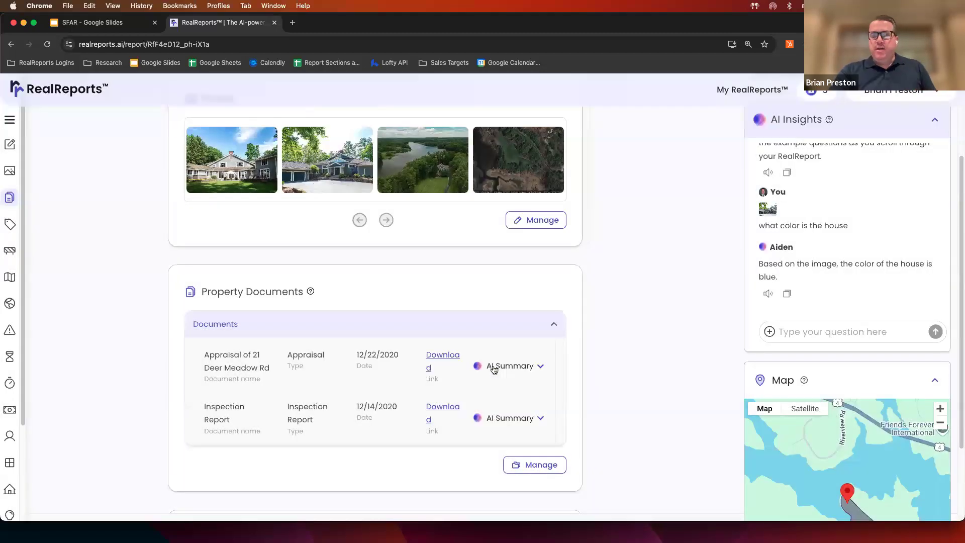
left_click(540, 366)
scroll(640, 295, "down", 4)
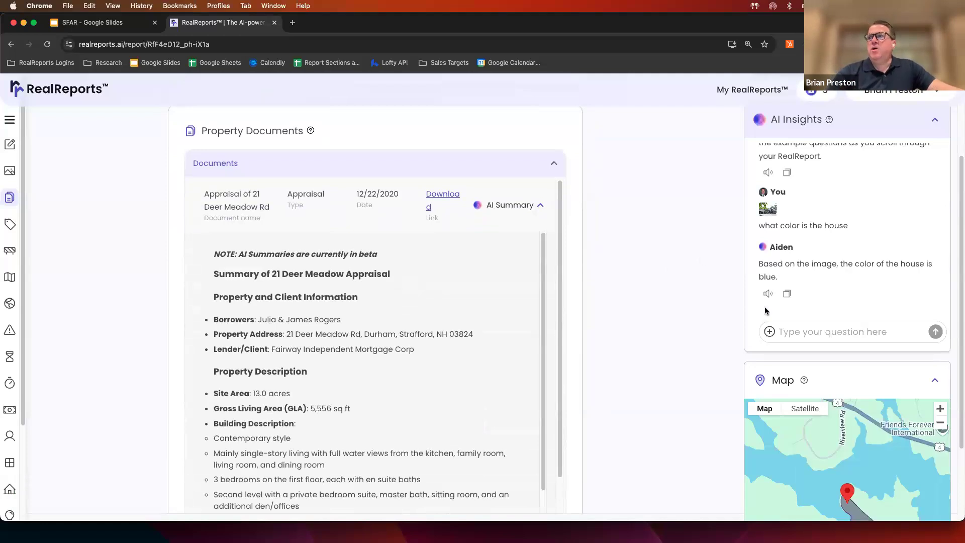
- Ask Aiden 'who performed the appraisal?' and read its reply naming JR Witt & Assoc., LLC
left_click(817, 329)
type("who performed the appra")
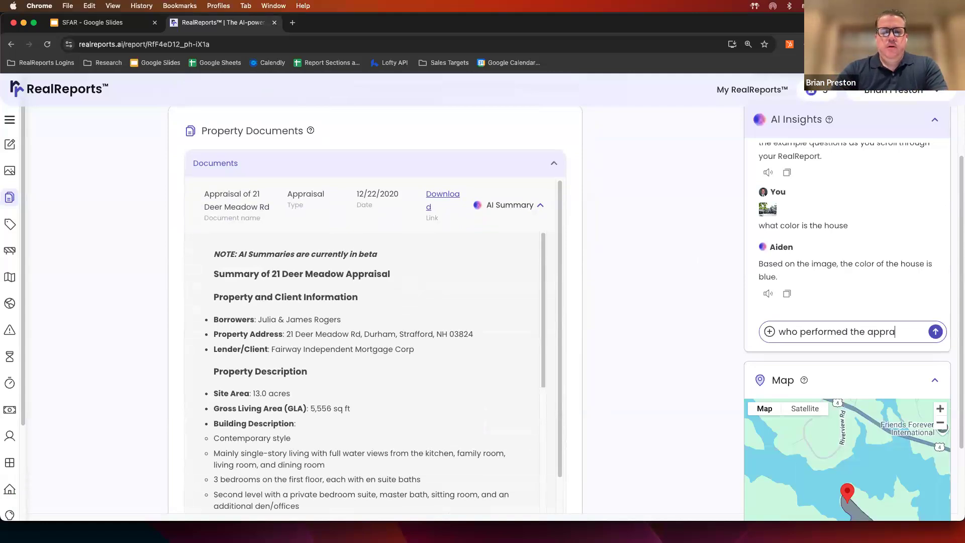
type("isal?")
key("Return")
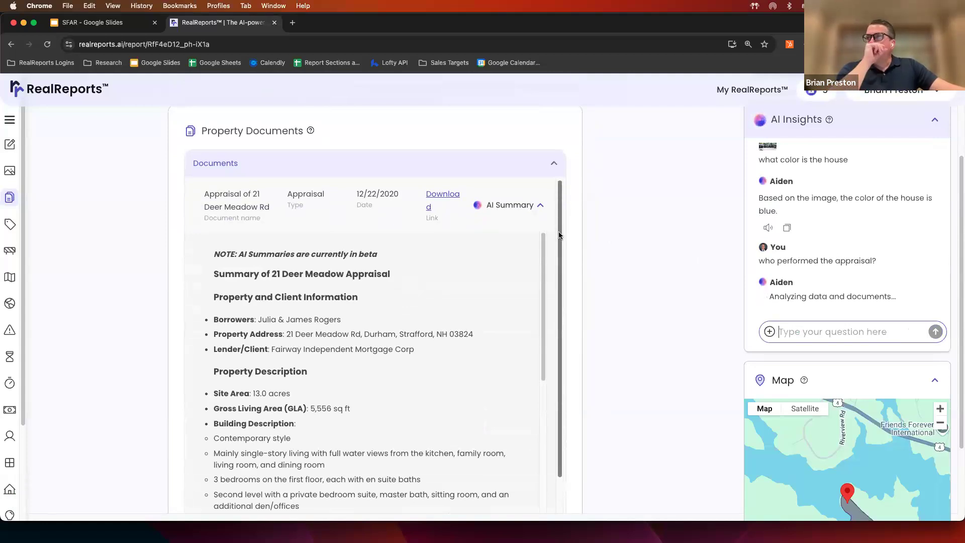
left_click_drag(559, 231, 562, 301)
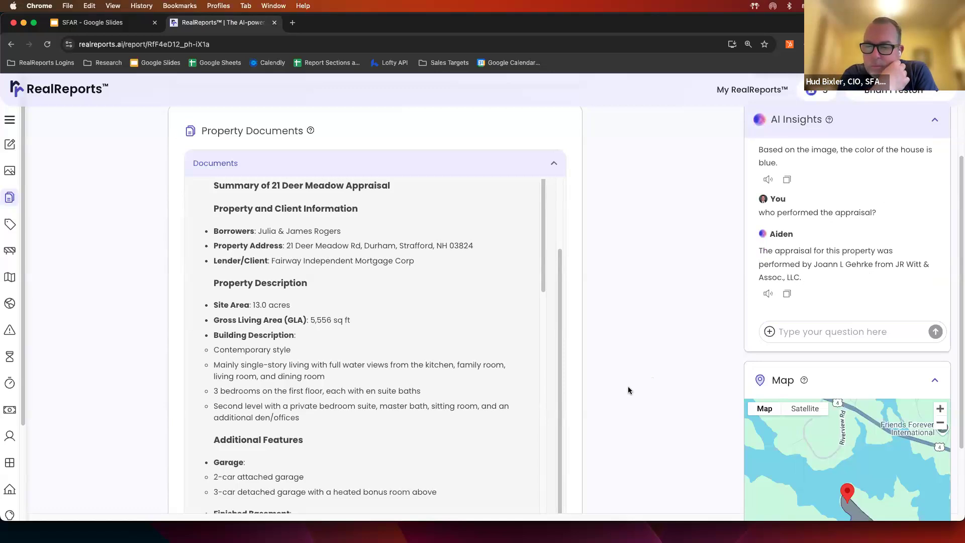
- Collapse the appraisal's AI Summary so Documents lists only the appraisal and Inspection Report
scroll(559, 292, "down", 1)
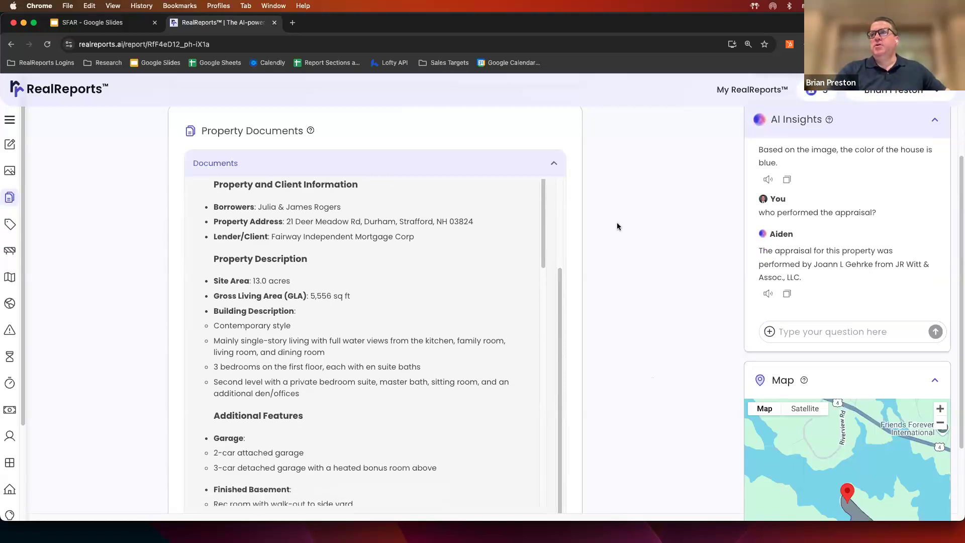
left_click(556, 167)
left_click(554, 166)
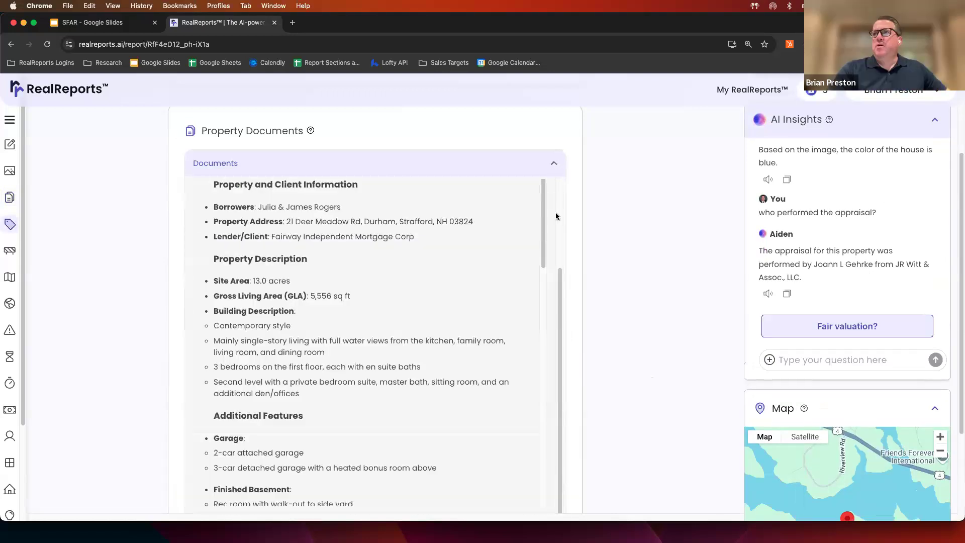
scroll(556, 217, "up", 4)
left_click(541, 205)
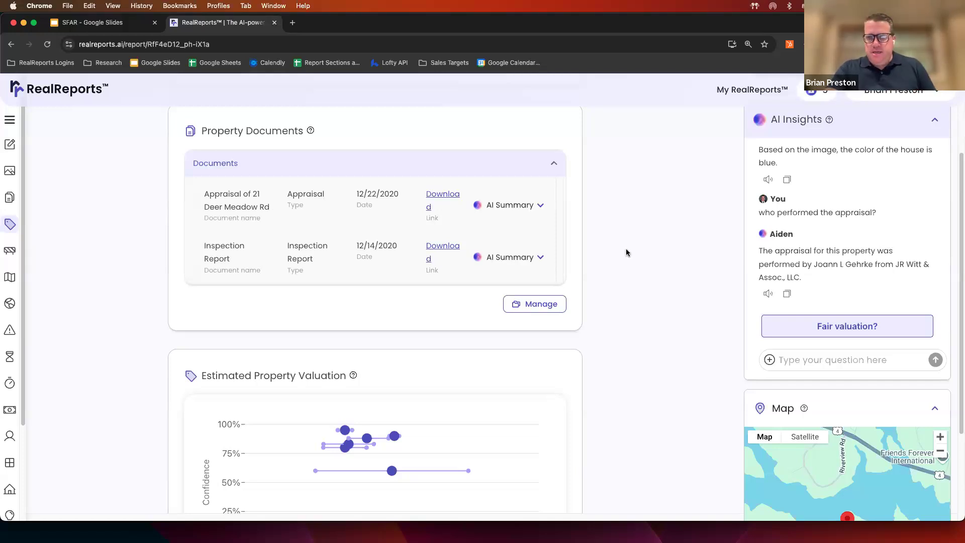
- Scroll through the valuation chart, table and insights (average $2,275,320) down to the Permits section
scroll(626, 249, "down", 5)
scroll(626, 249, "down", 3)
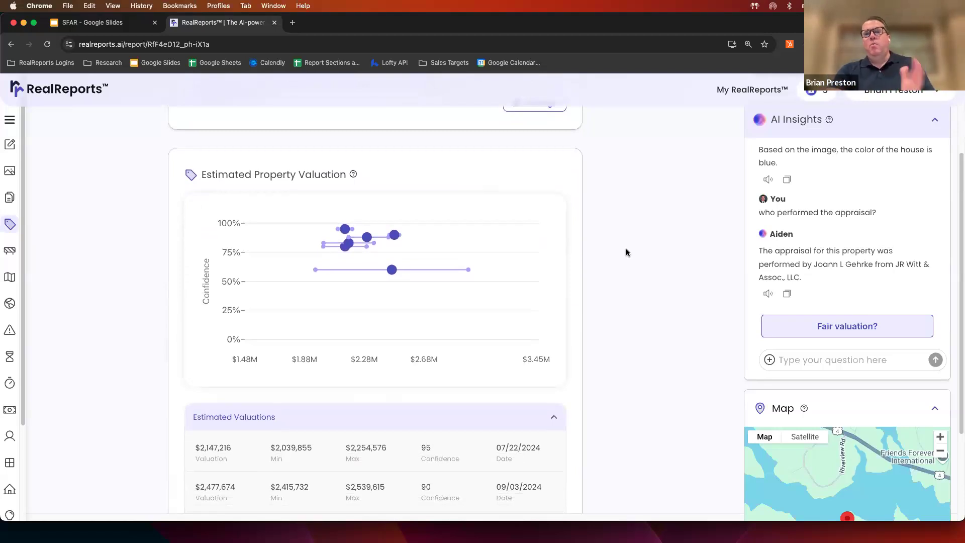
scroll(625, 251, "down", 1)
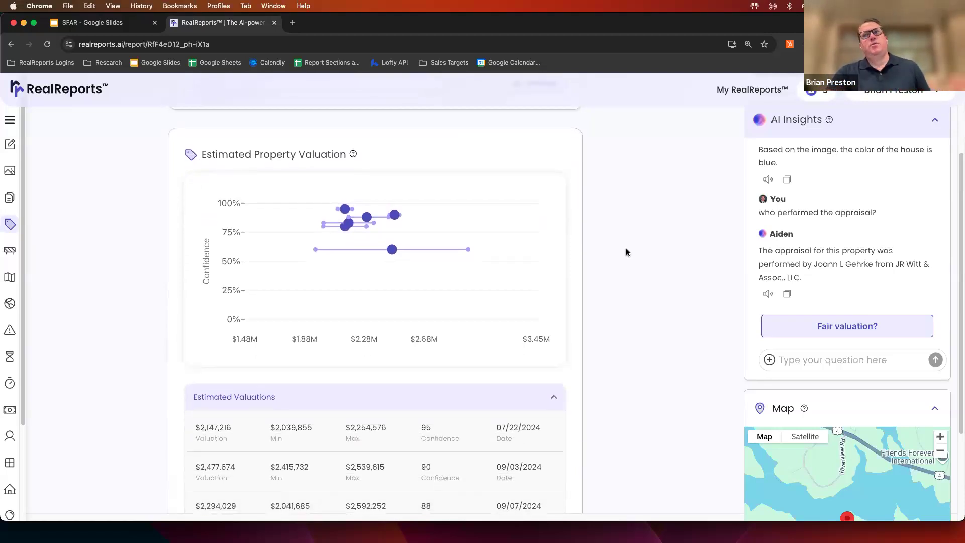
scroll(625, 252, "down", 1)
scroll(626, 252, "down", 2)
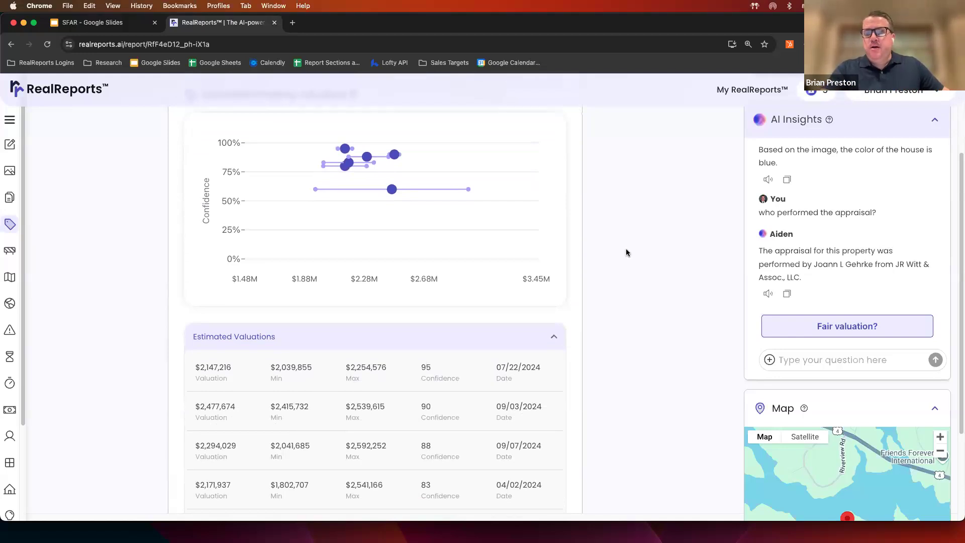
scroll(626, 252, "down", 1)
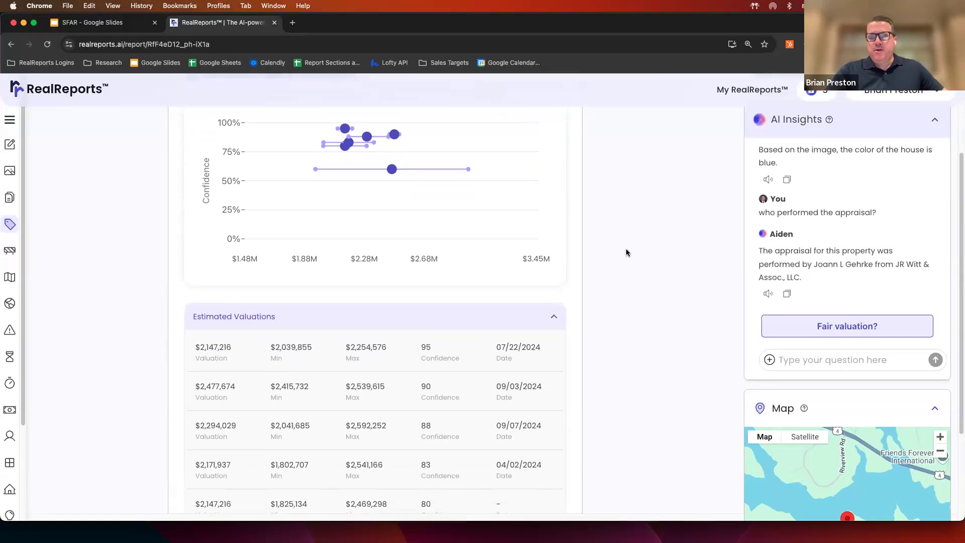
scroll(626, 252, "down", 5)
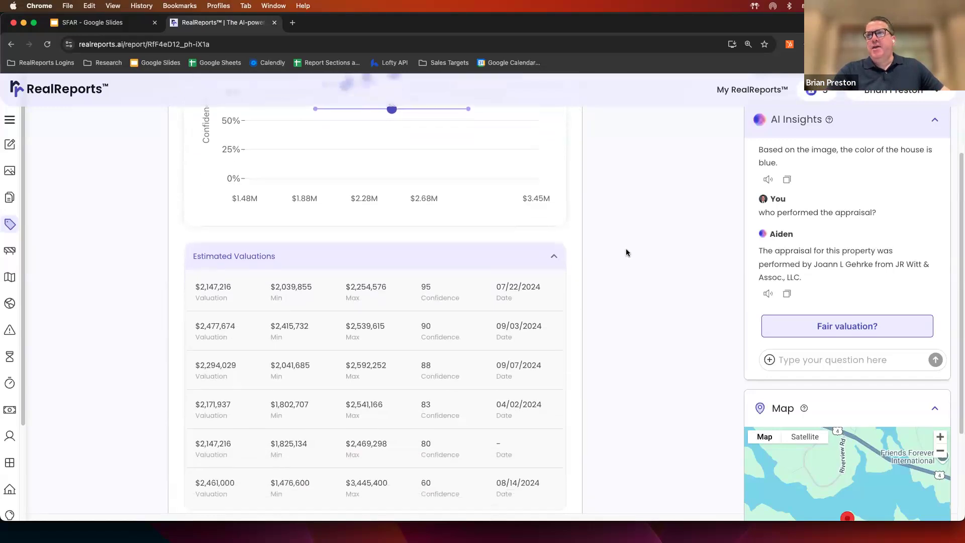
scroll(626, 252, "down", 2)
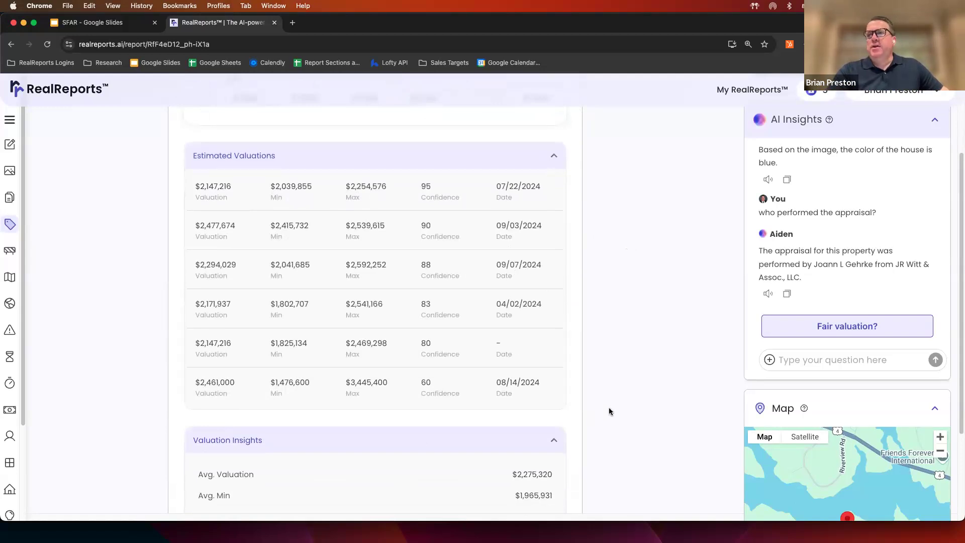
scroll(610, 411, "down", 4)
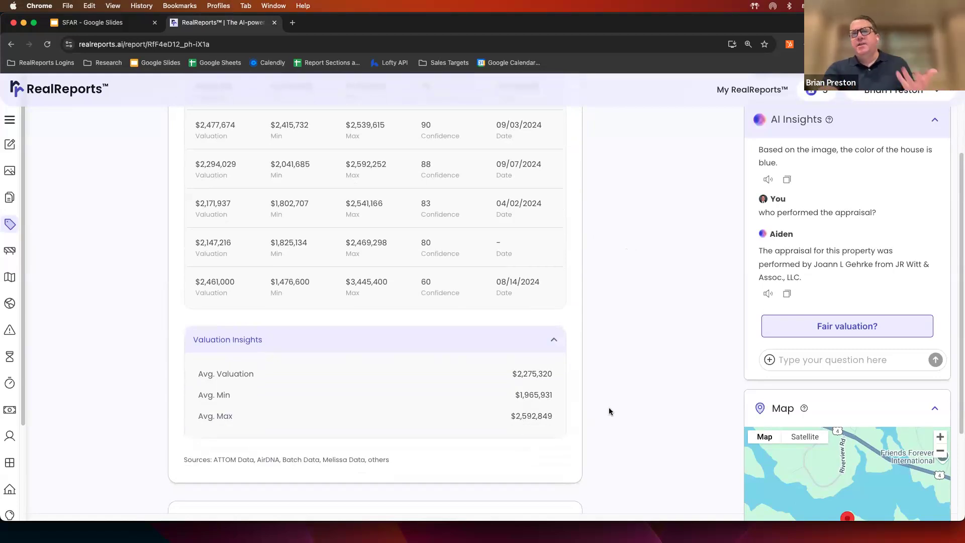
scroll(609, 411, "down", 10)
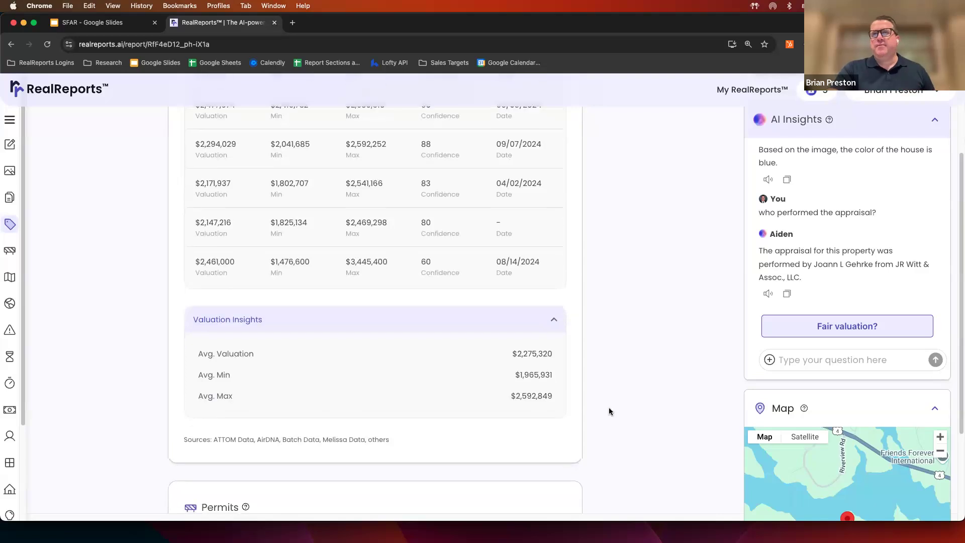
scroll(609, 411, "down", 2)
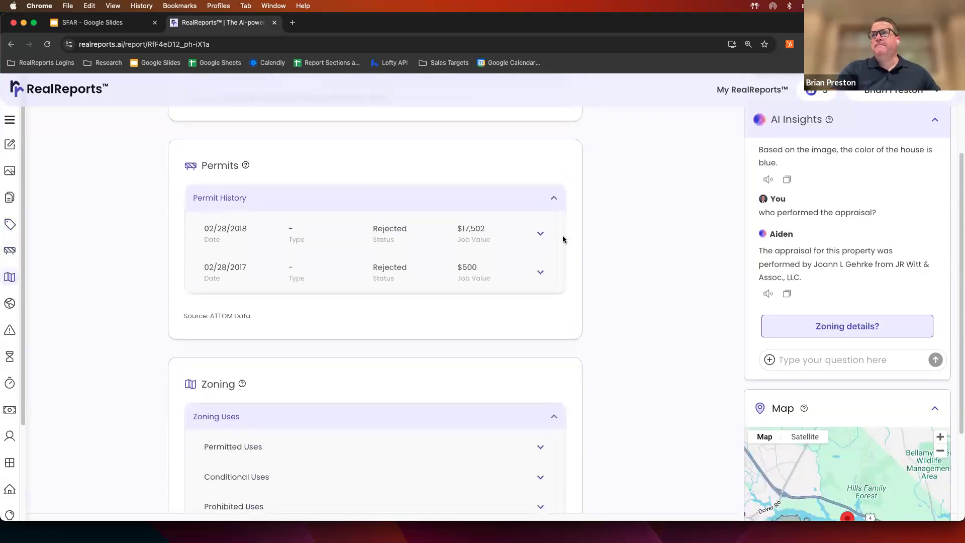
- Expand and collapse the 02/28/2018 permit's details, then scroll down to the Zoning section
left_click(539, 234)
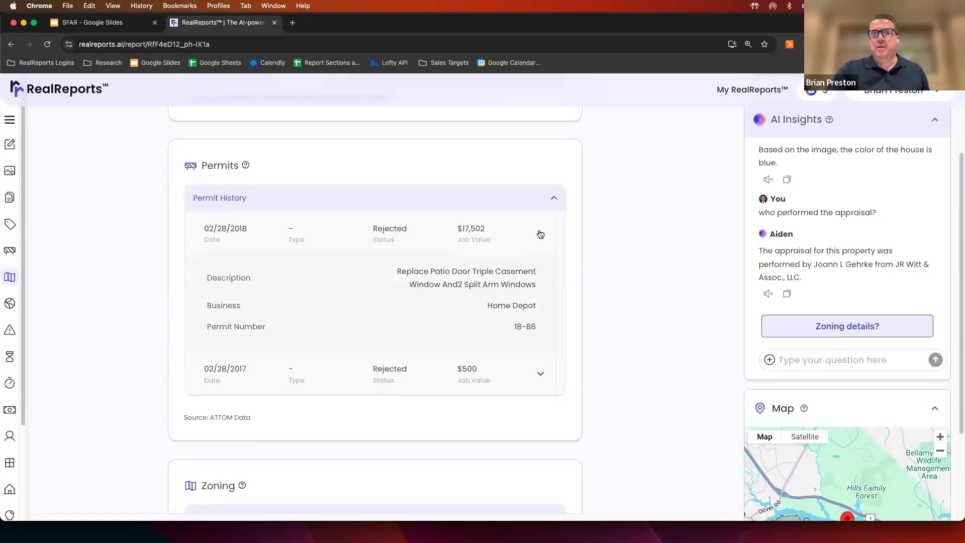
left_click(540, 235)
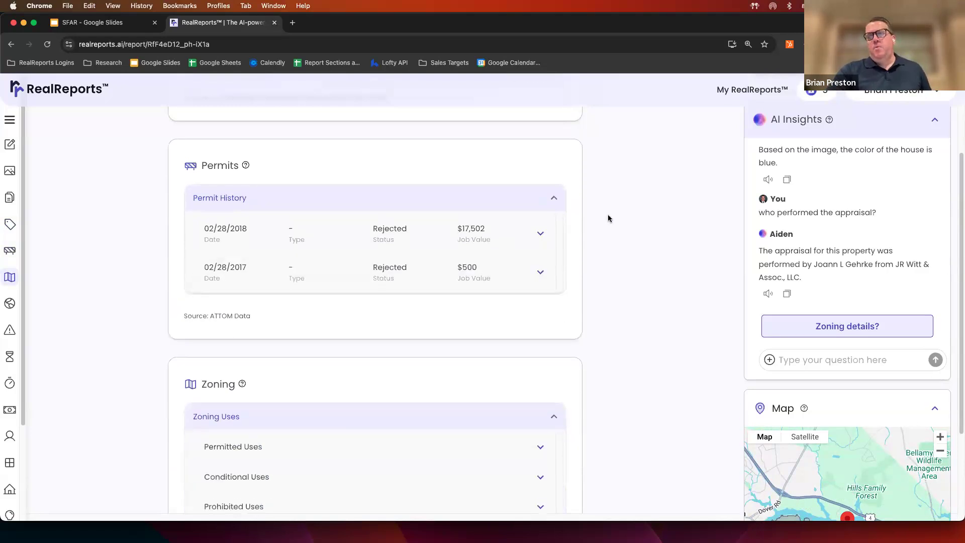
scroll(608, 218, "down", 5)
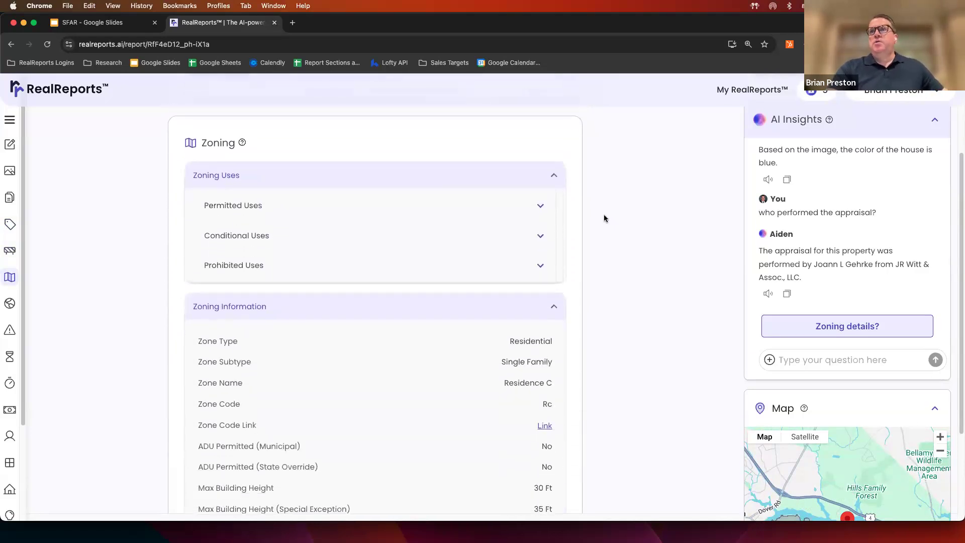
- Expand and collapse the Permitted Uses and Prohibited Uses zoning lists
left_click(540, 209)
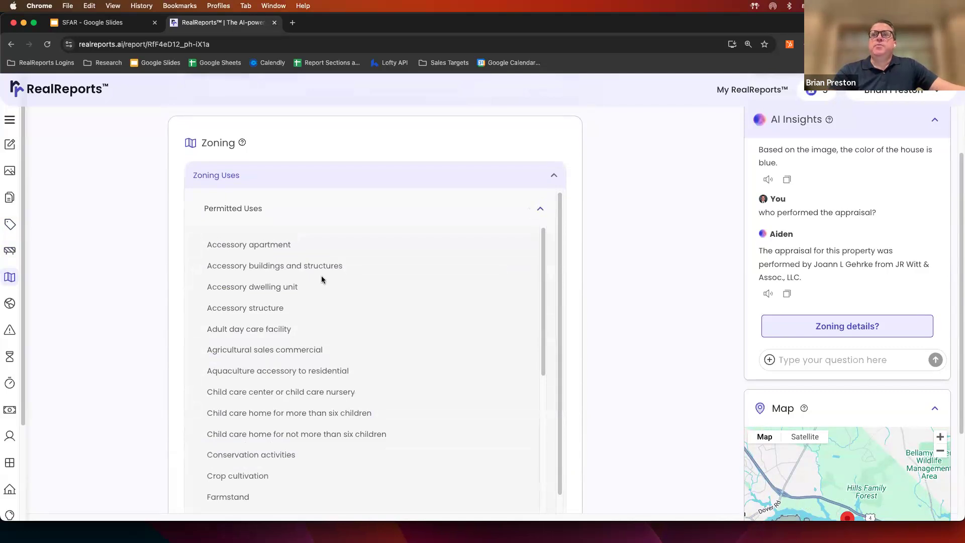
left_click(537, 215)
left_click(540, 269)
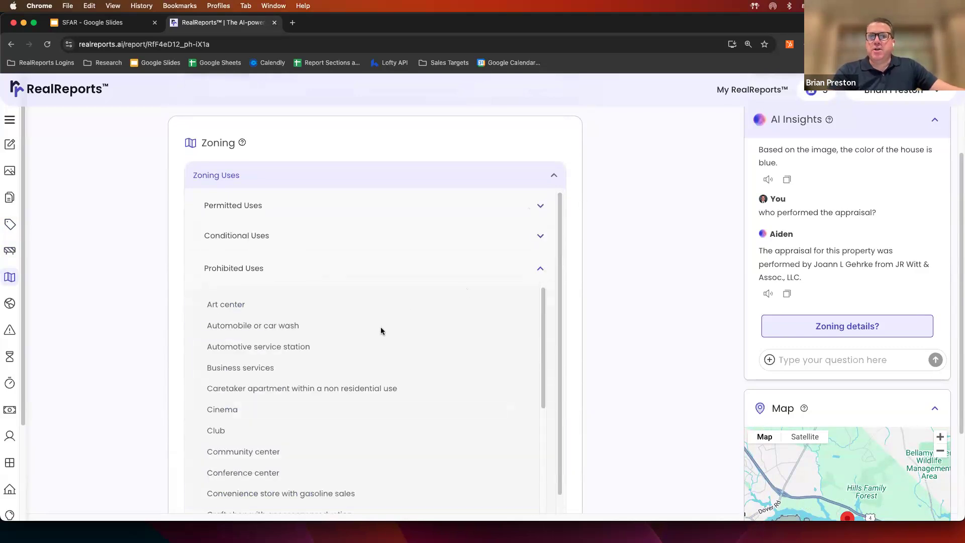
left_click(537, 269)
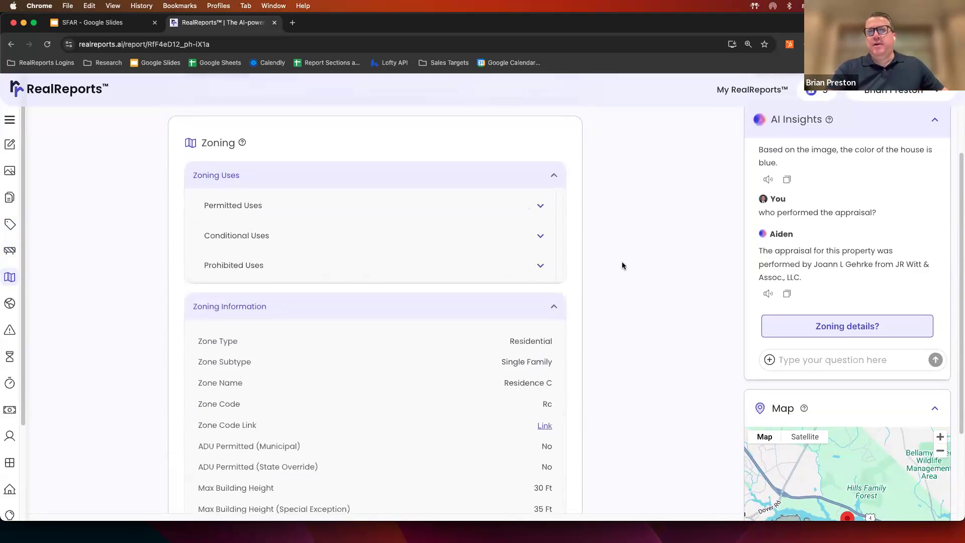
- Scroll through the Residence C zoning information down to the Climate section
scroll(623, 263, "down", 5)
scroll(622, 265, "down", 2)
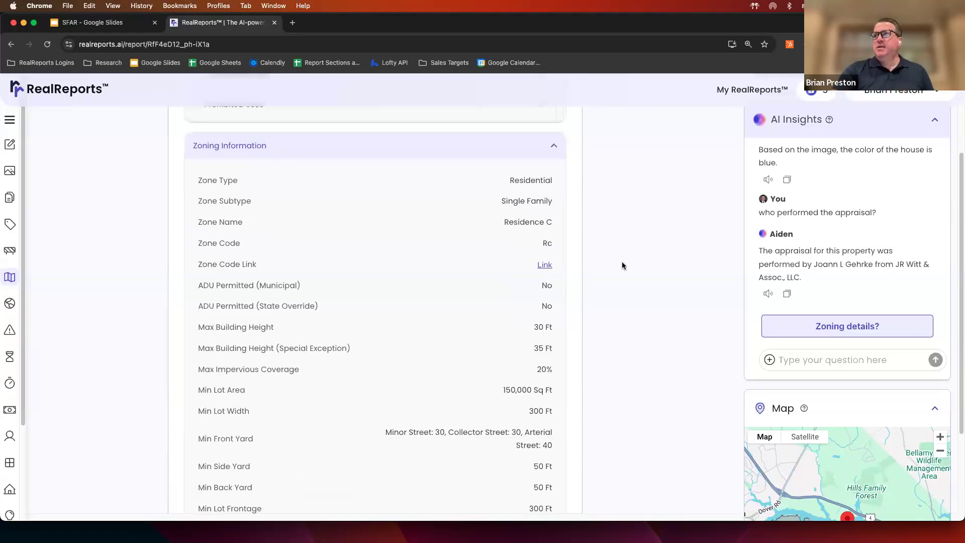
scroll(622, 265, "down", 7)
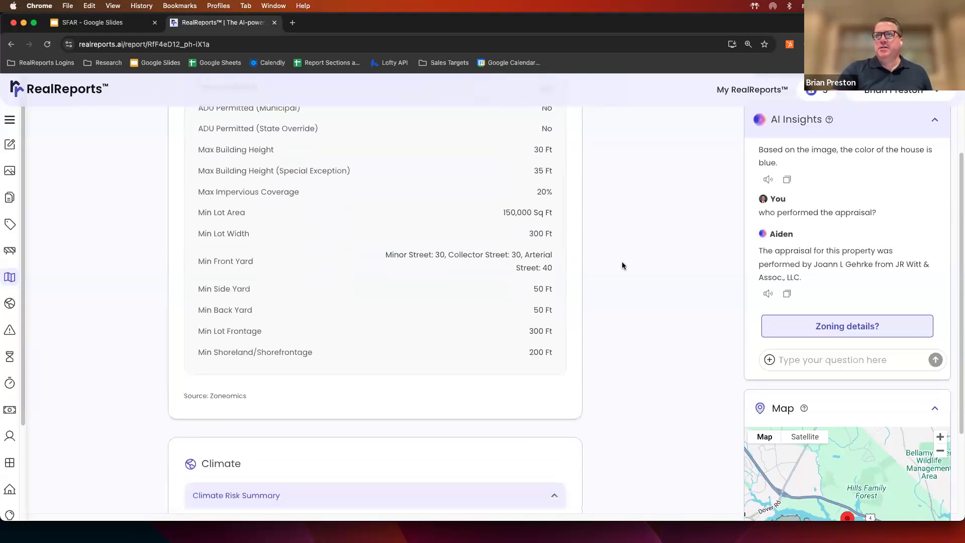
scroll(622, 266, "down", 12)
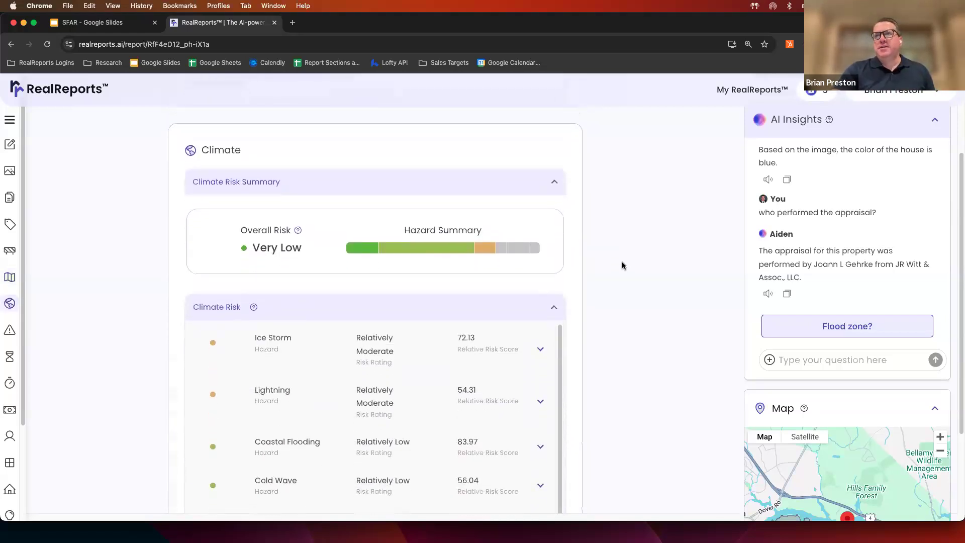
- Scroll through the Climate Risk ratings, Ice Storm to Strong Wind, to the FEMA Flood Map header
scroll(622, 266, "down", 1)
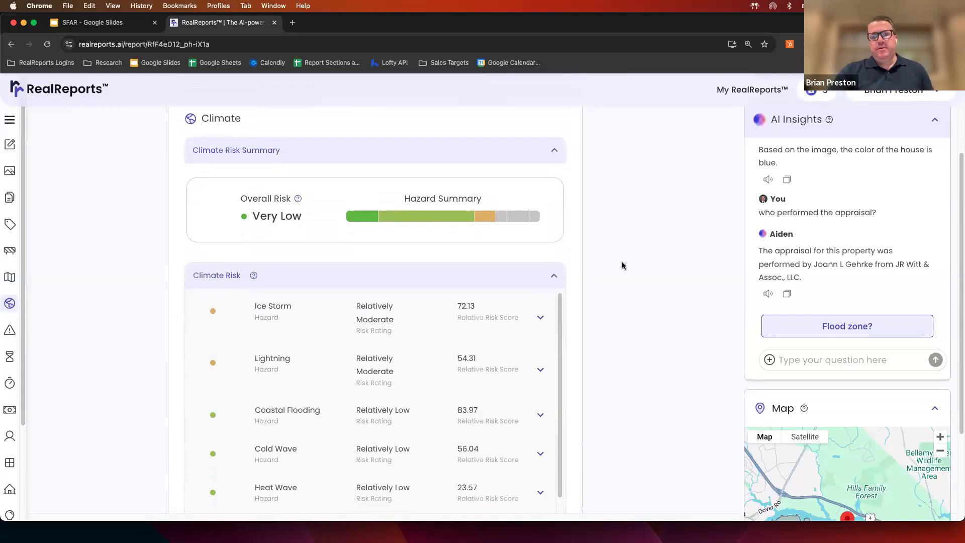
scroll(622, 265, "down", 1)
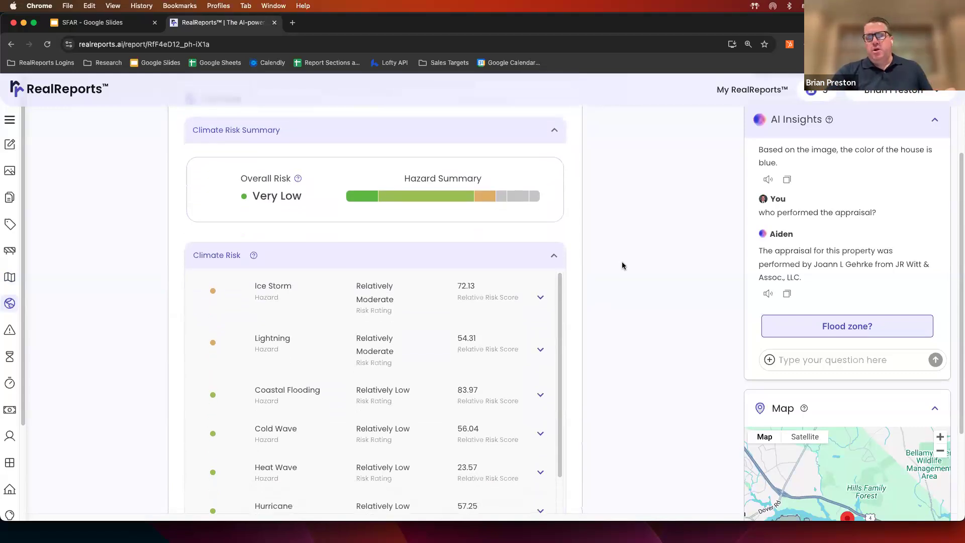
scroll(623, 266, "down", 5)
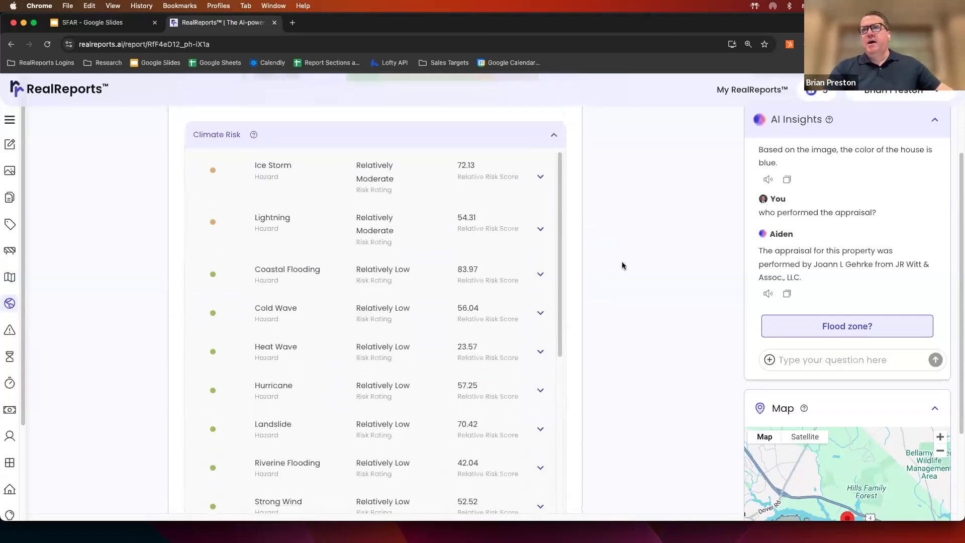
scroll(622, 265, "down", 1)
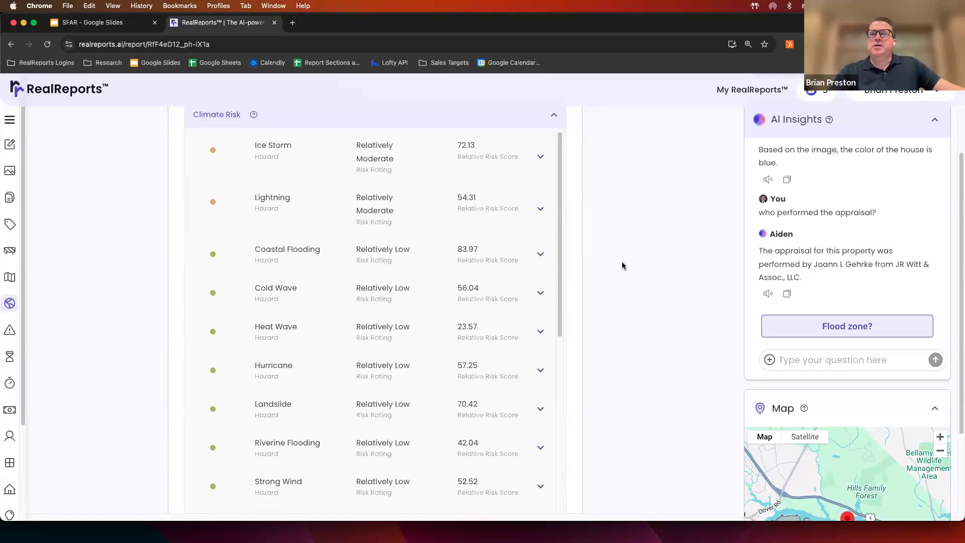
scroll(622, 265, "down", 12)
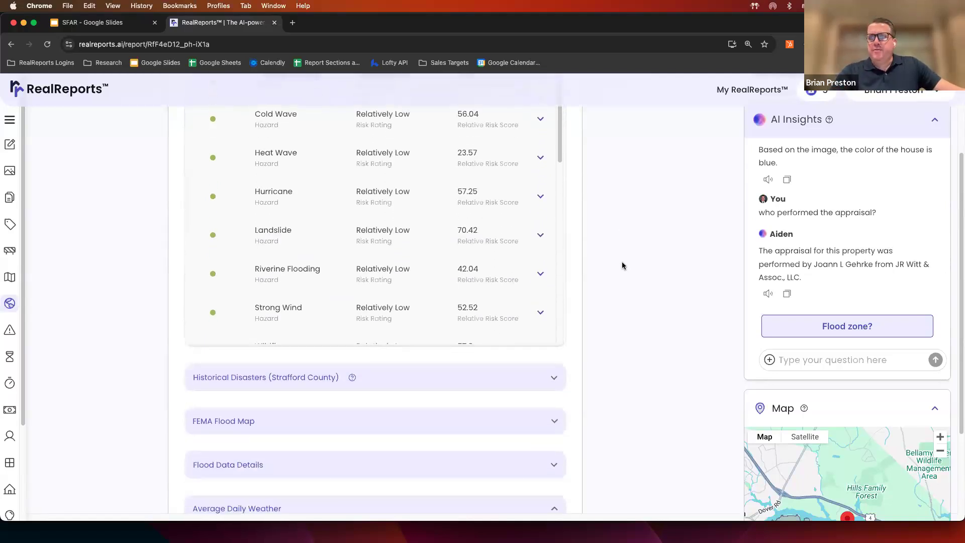
scroll(622, 266, "down", 3)
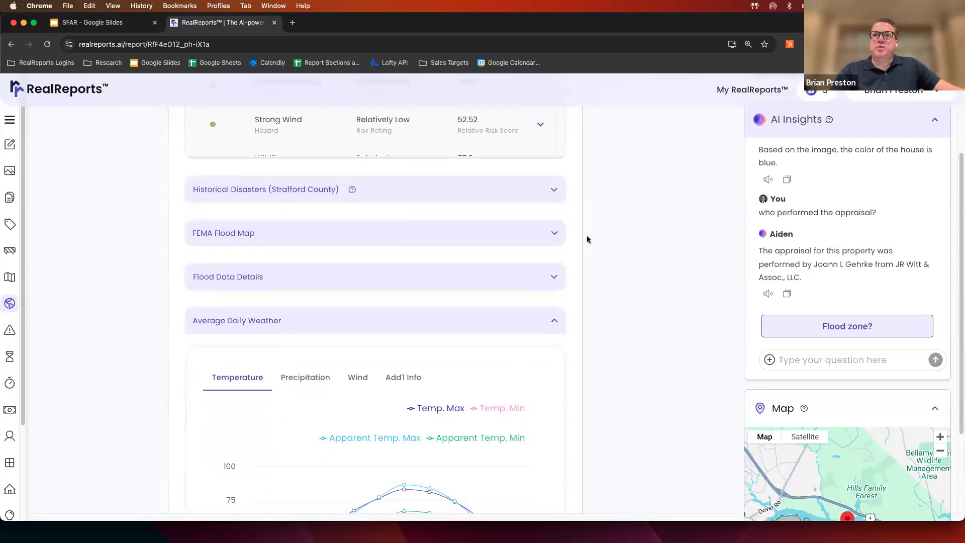
- Expand FEMA Flood Map and Flood Data Details, showing Flood Zone X and $1,793 average insurance
left_click(556, 235)
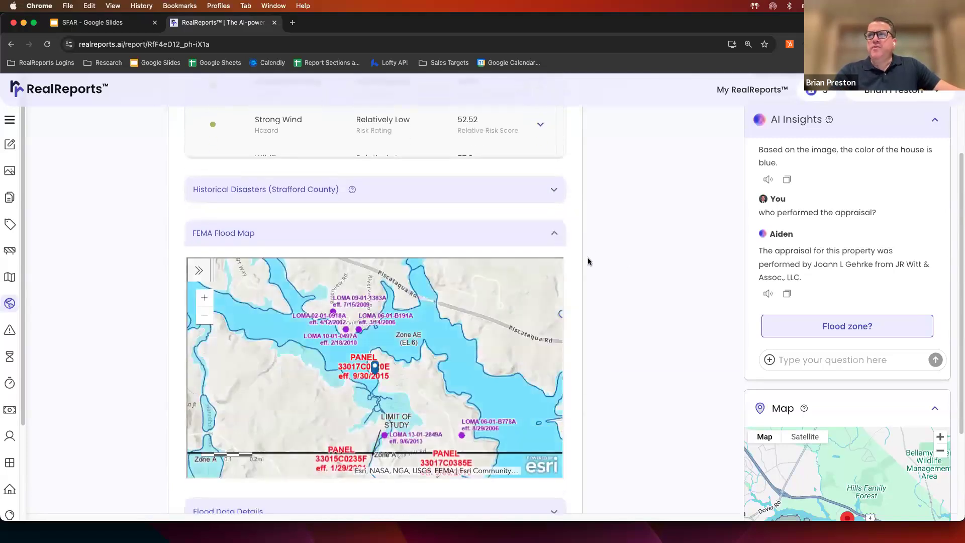
scroll(588, 262, "down", 5)
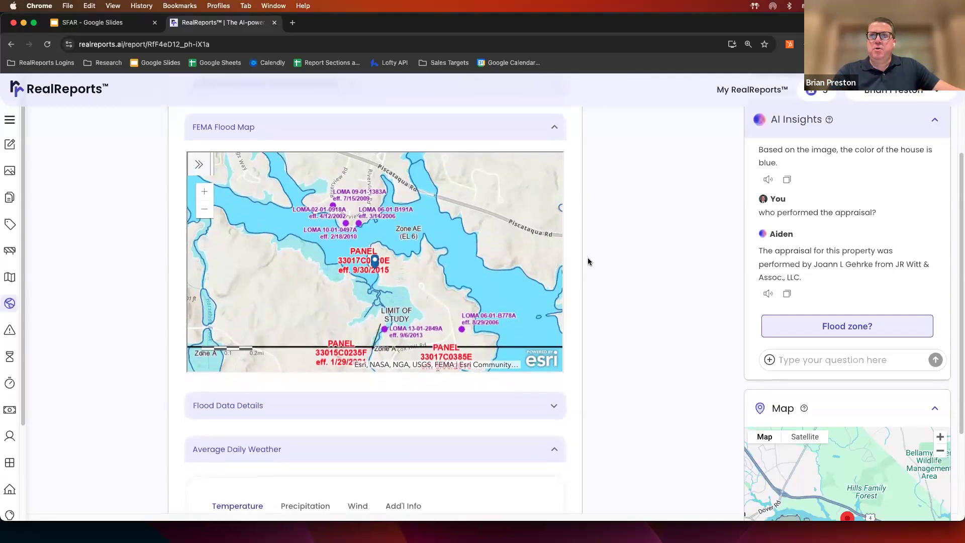
scroll(588, 261, "down", 6)
left_click(553, 266)
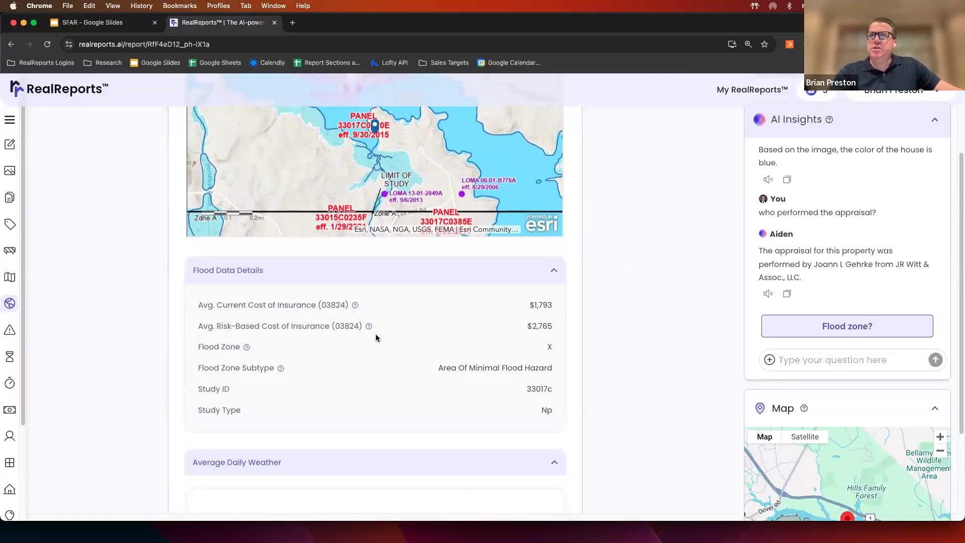
scroll(592, 325, "down", 6)
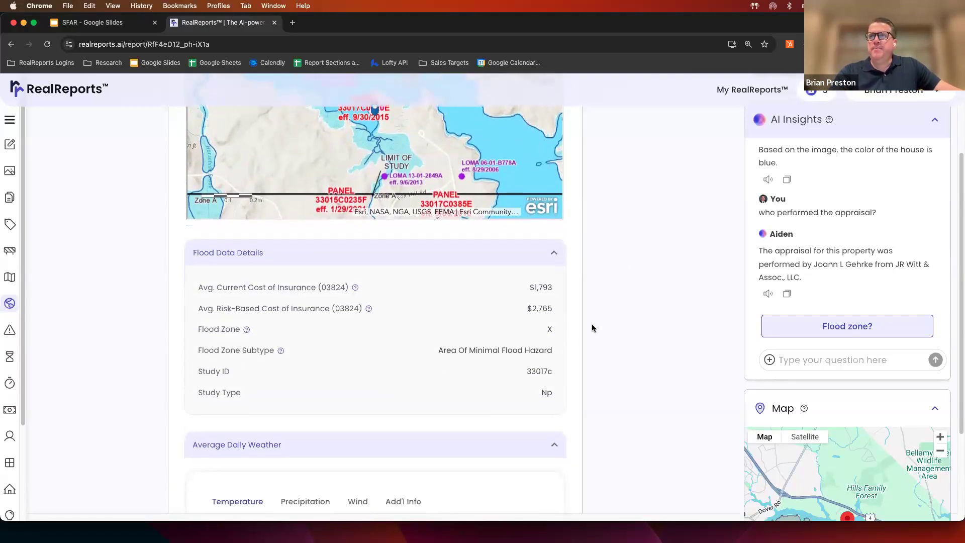
- Scroll past the weather chart to Hazards, showing Strafford County radon at 6.1 pCi/L
scroll(592, 328, "down", 4)
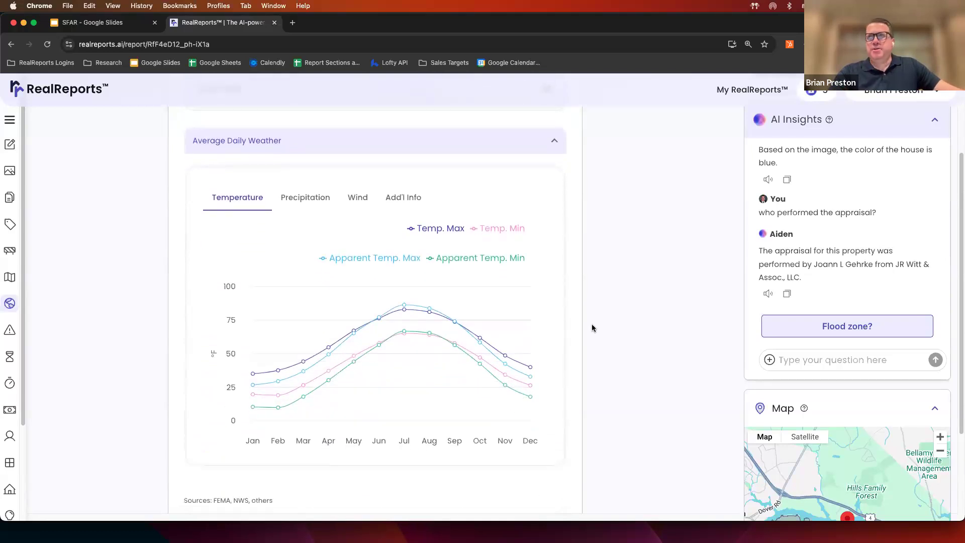
scroll(592, 327, "down", 5)
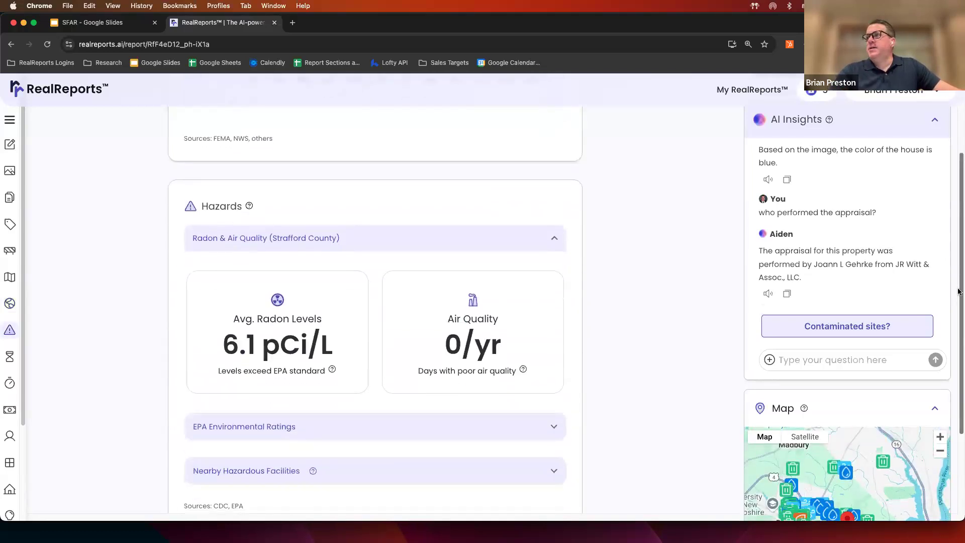
scroll(835, 415, "down", 3)
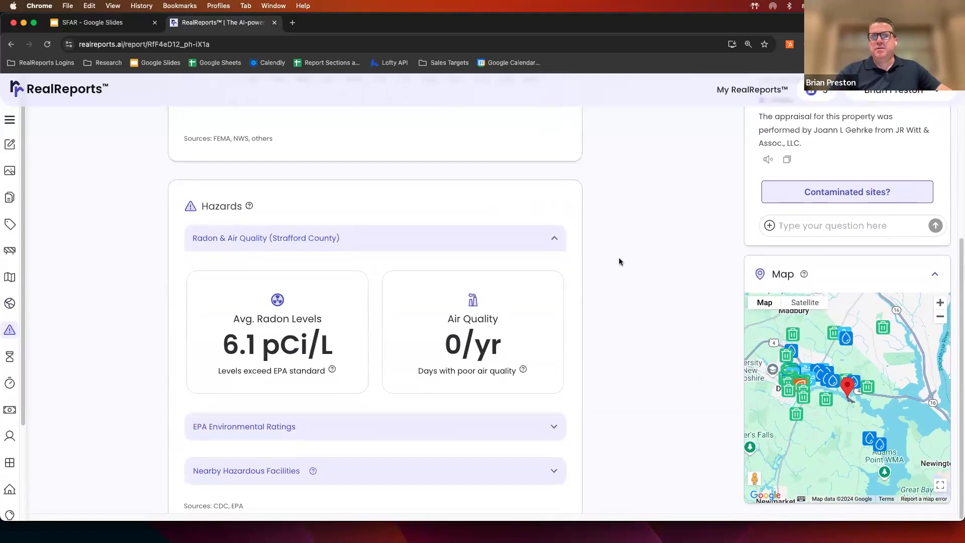
scroll(592, 265, "down", 2)
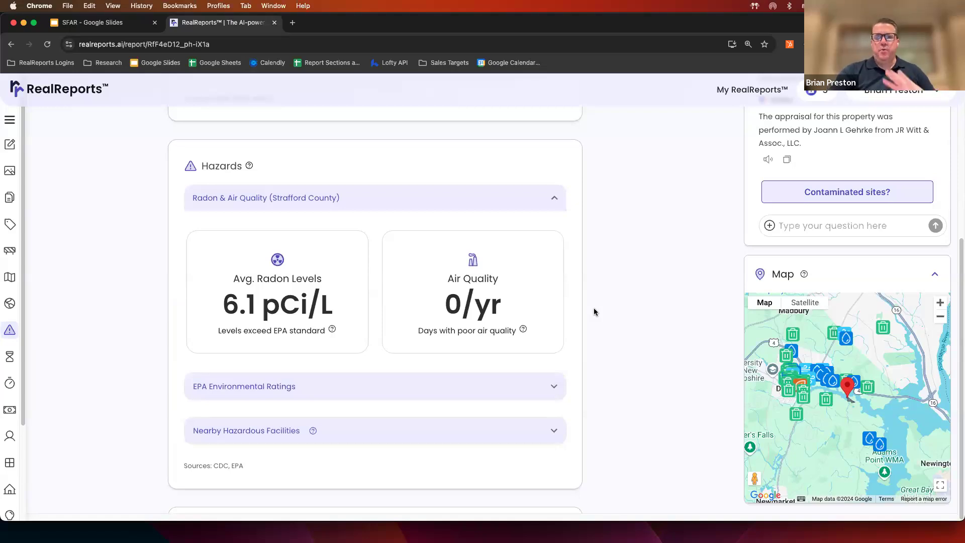
scroll(594, 308, "down", 3)
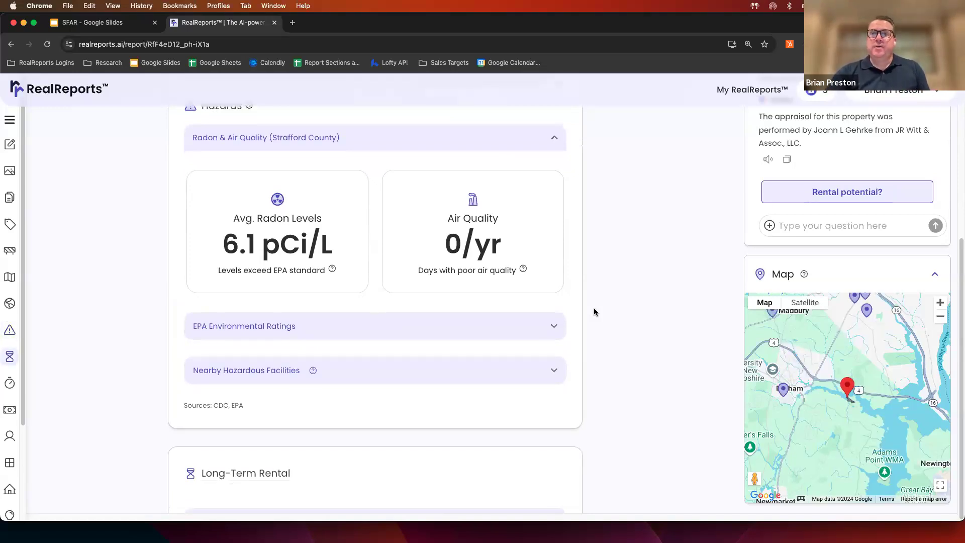
- Scroll to the Comparable Rental Listings and view the nightly rates and booked nights charts
scroll(594, 311, "down", 3)
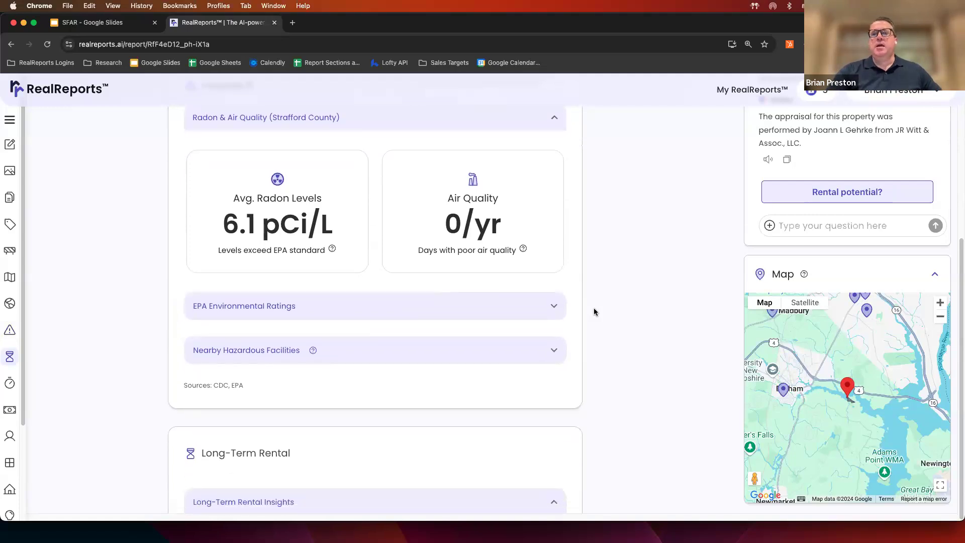
scroll(594, 312, "down", 5)
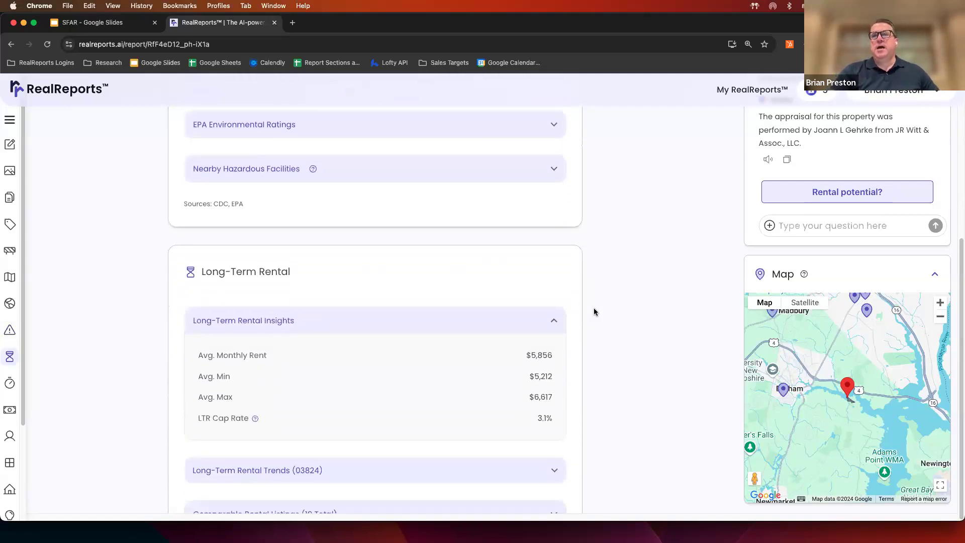
scroll(594, 311, "down", 3)
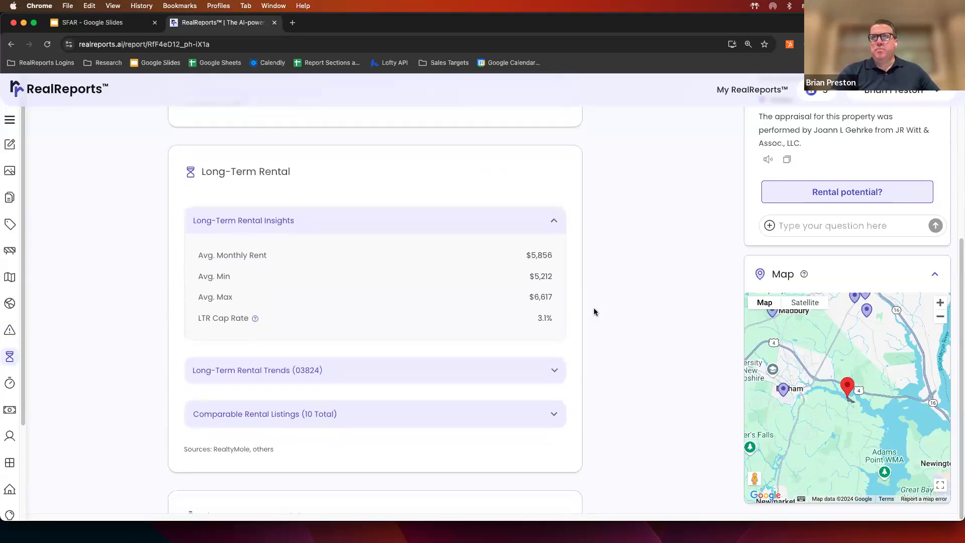
scroll(594, 312, "down", 2)
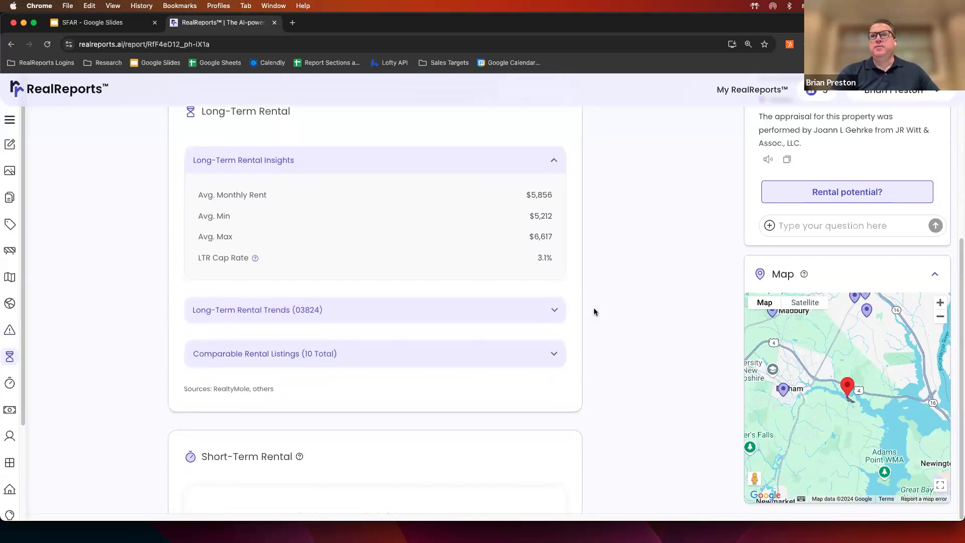
scroll(593, 312, "down", 10)
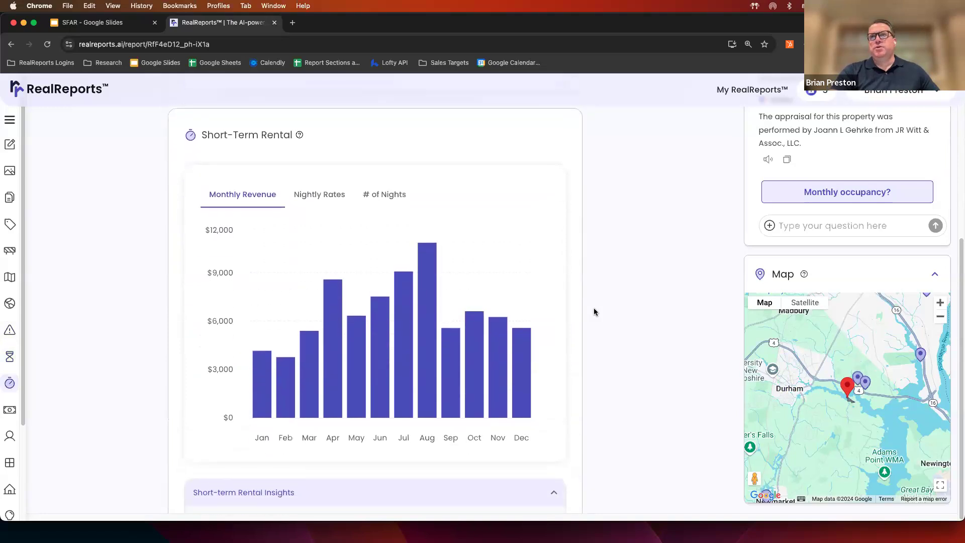
scroll(593, 312, "down", 1)
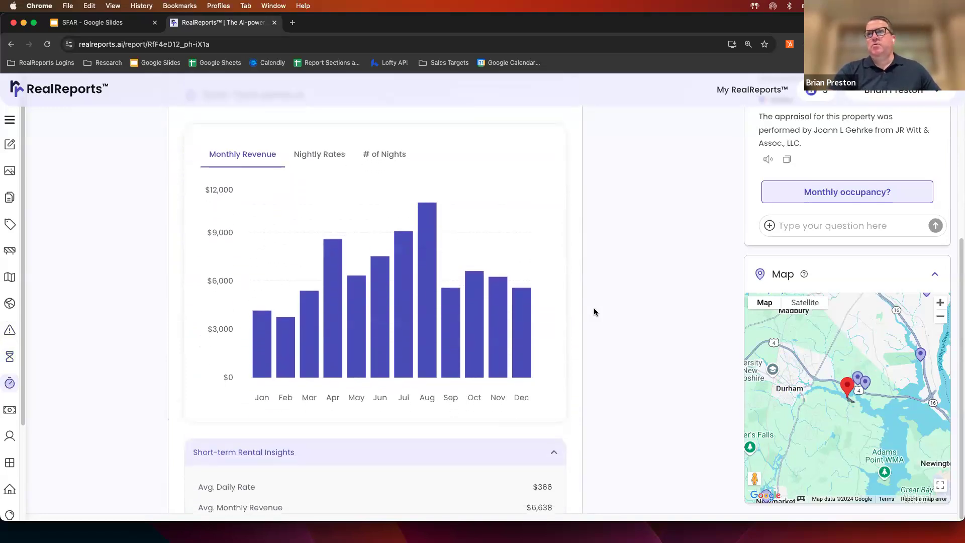
left_click(320, 155)
left_click(380, 157)
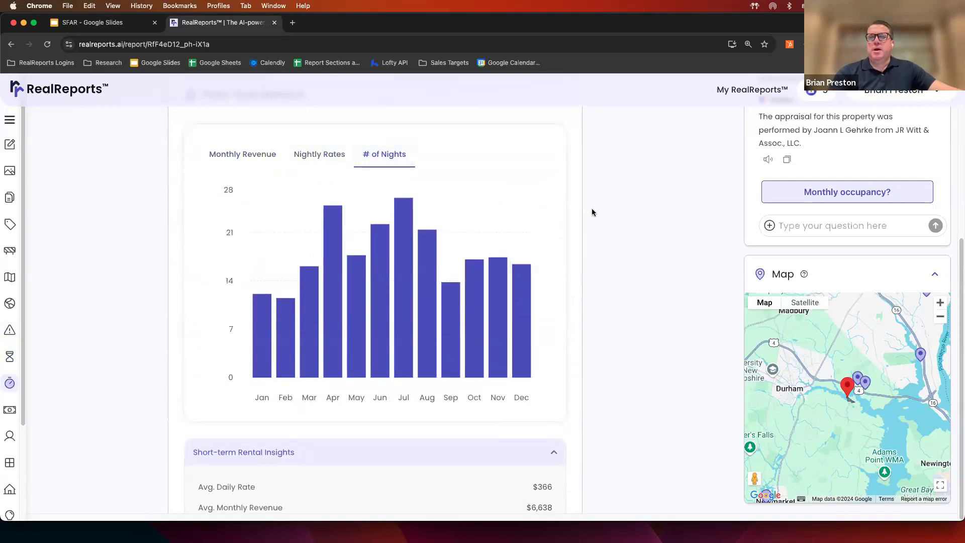
- Scroll on to Financials > Liens, showing the $1,296,000 mortgage at 2.65%
scroll(593, 212, "down", 5)
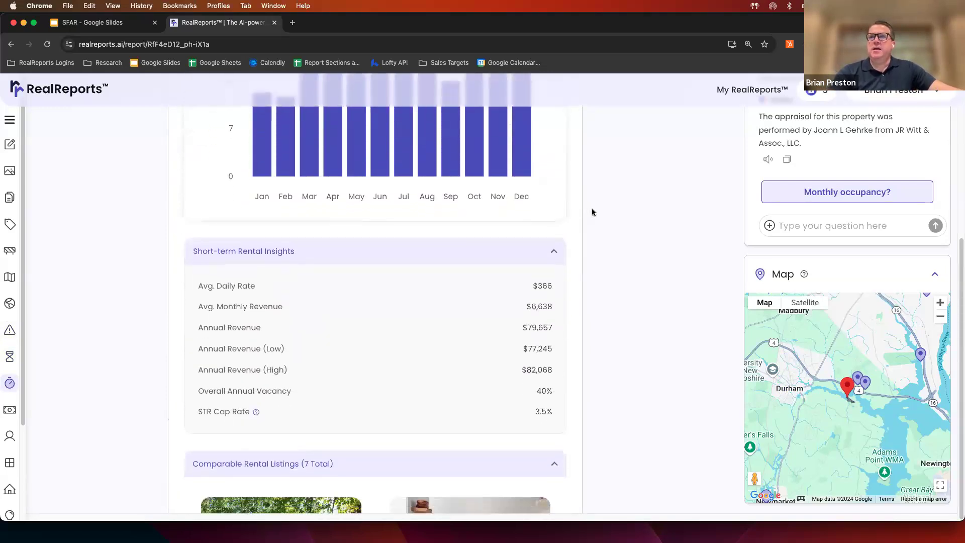
scroll(592, 212, "down", 5)
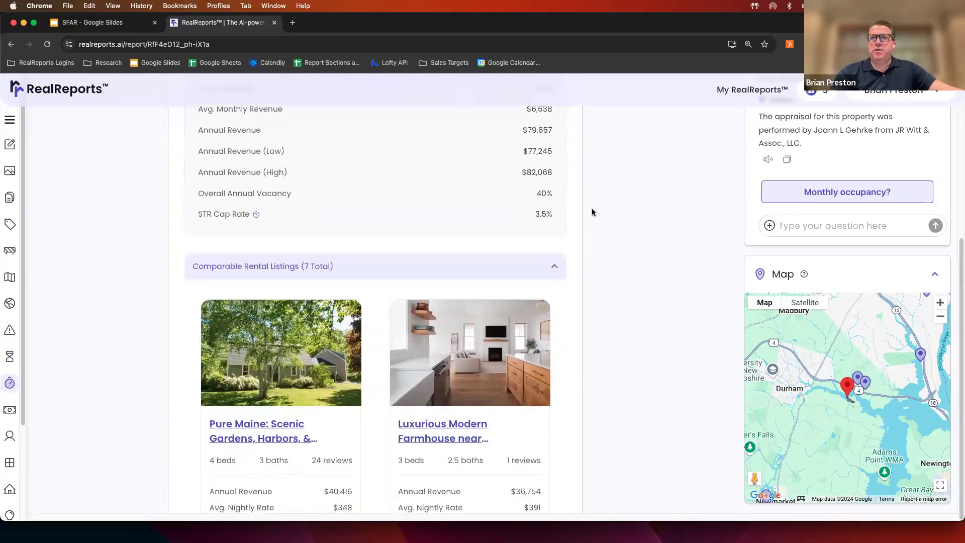
scroll(592, 212, "down", 2)
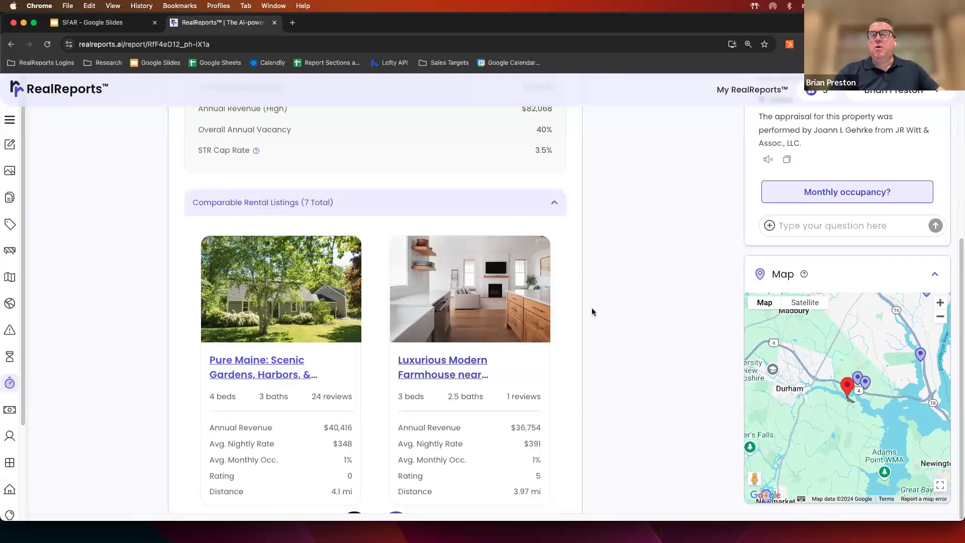
scroll(592, 308, "down", 6)
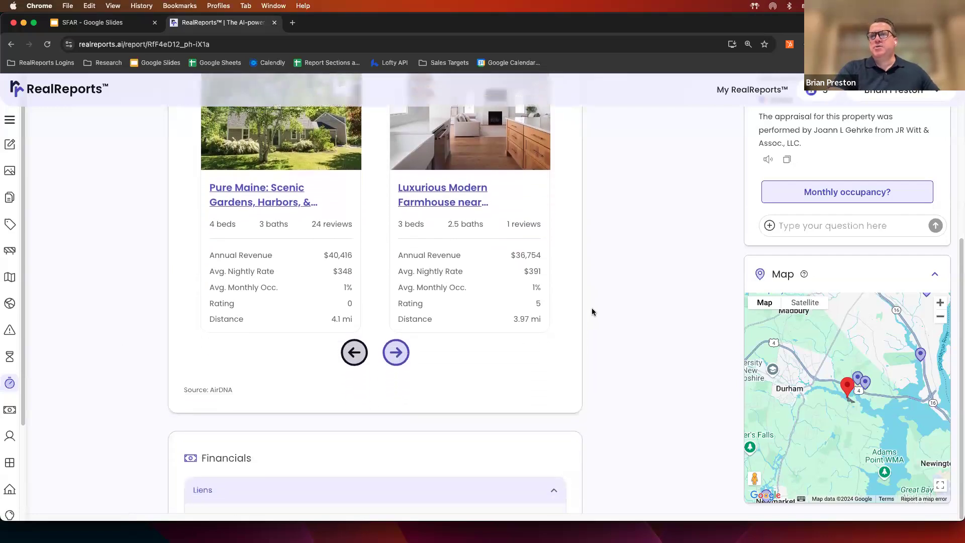
scroll(592, 311, "down", 4)
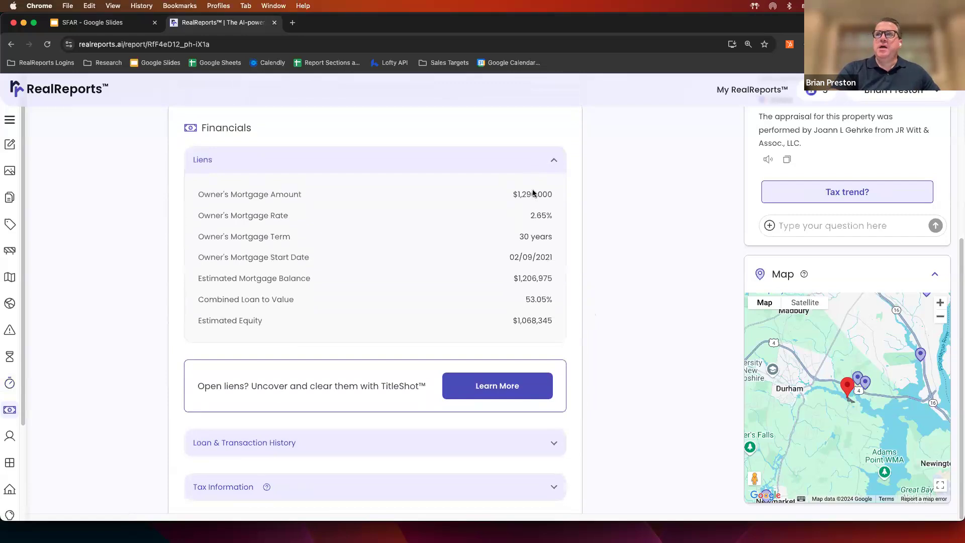
- Check Tax Information, expand the yearly Tax History, then scroll down to the Ownership card
scroll(631, 272, "down", 3)
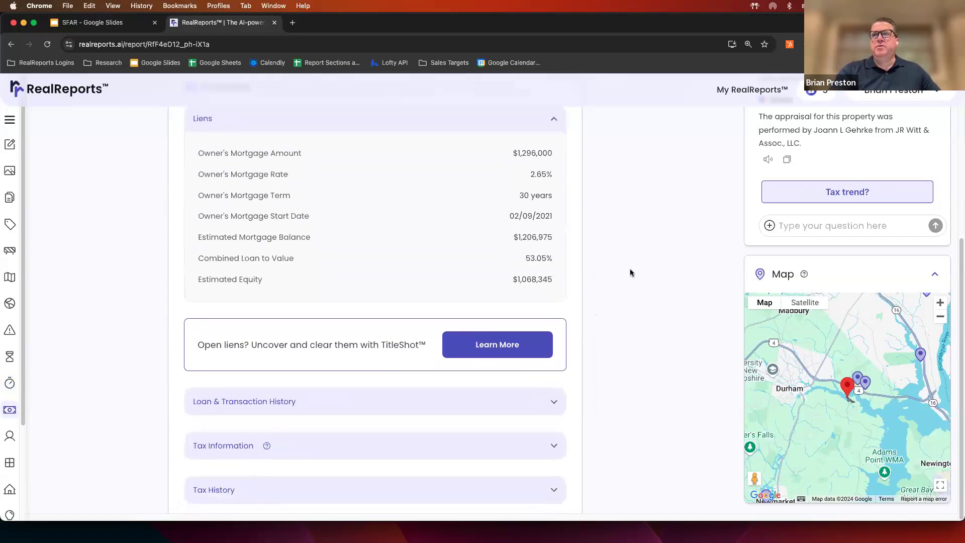
scroll(631, 273, "down", 2)
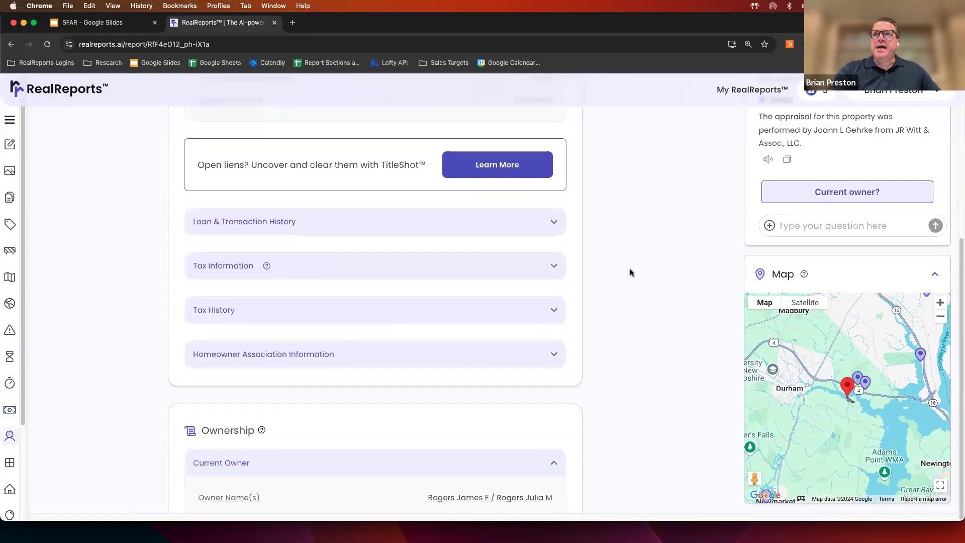
left_click(554, 266)
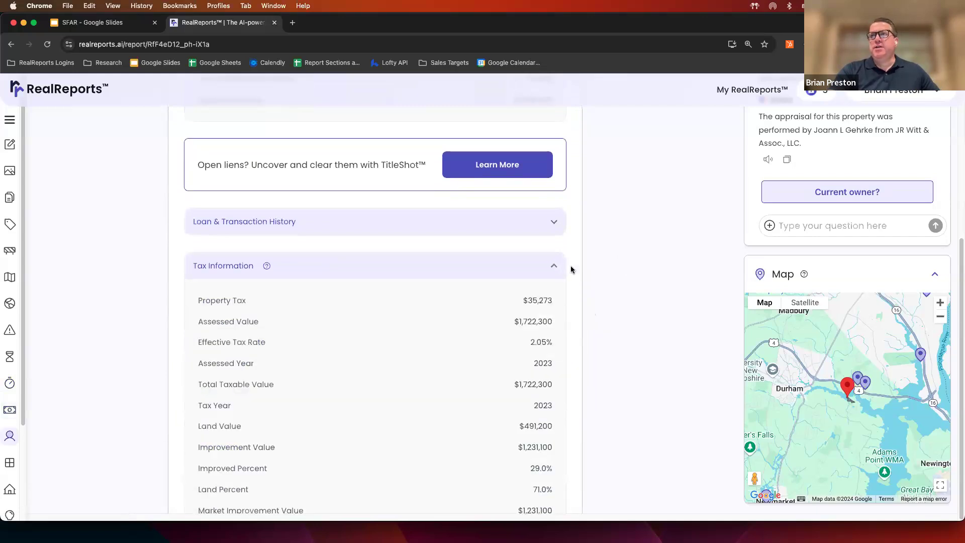
left_click(557, 267)
left_click(467, 310)
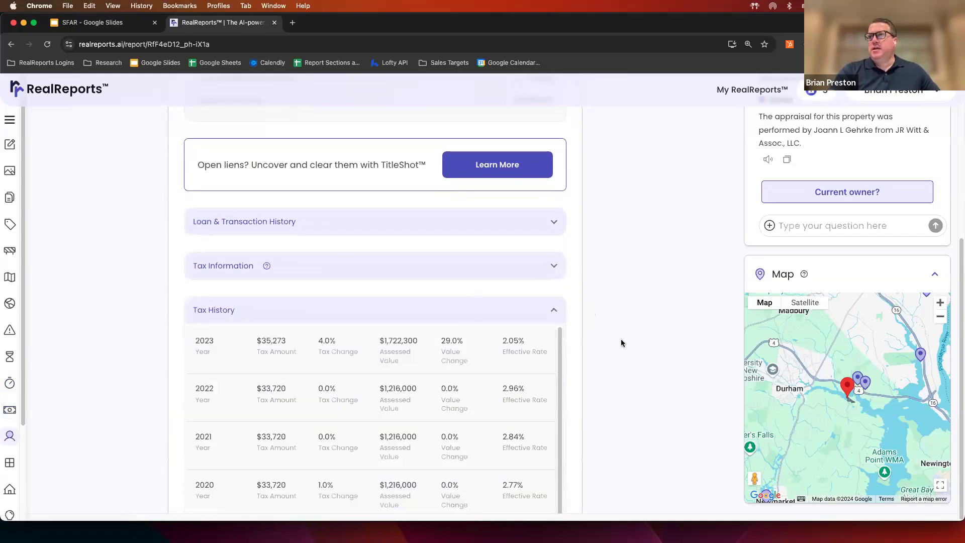
scroll(622, 341, "down", 1)
scroll(622, 343, "down", 10)
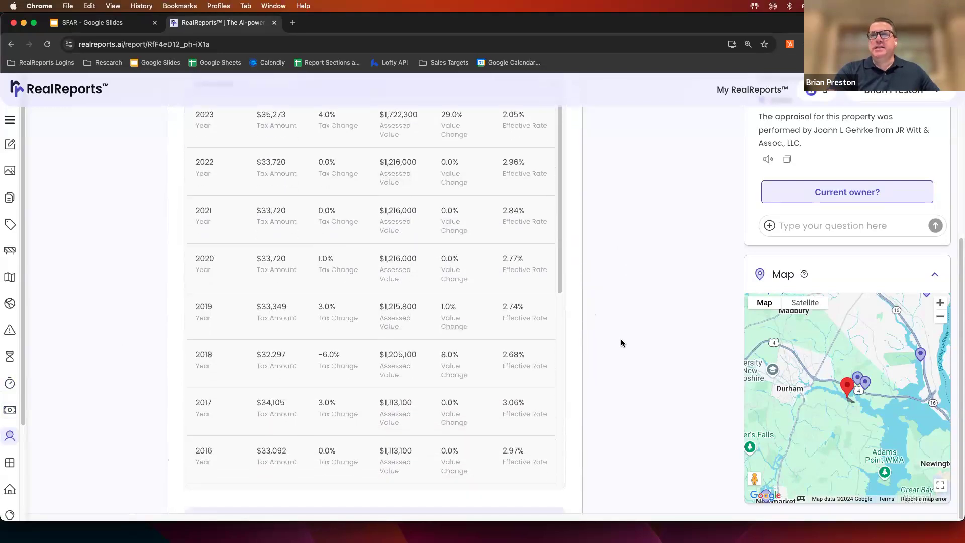
scroll(622, 343, "down", 5)
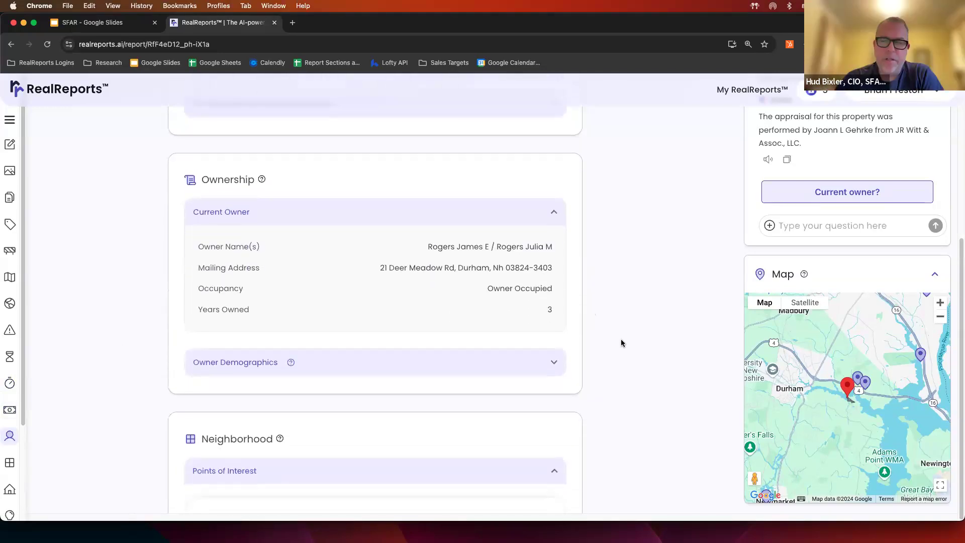
- Send Aiden the question 'what is the current mortgage amount'
scroll(622, 343, "up", 1)
left_click(809, 223)
type("whe")
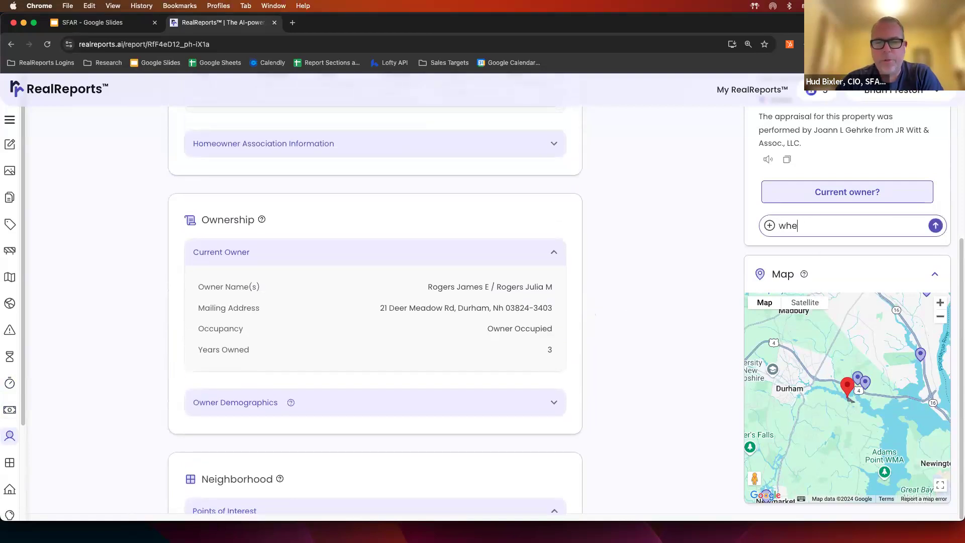
key("BackSpace")
key("BackSpace")
key("BackSpace")
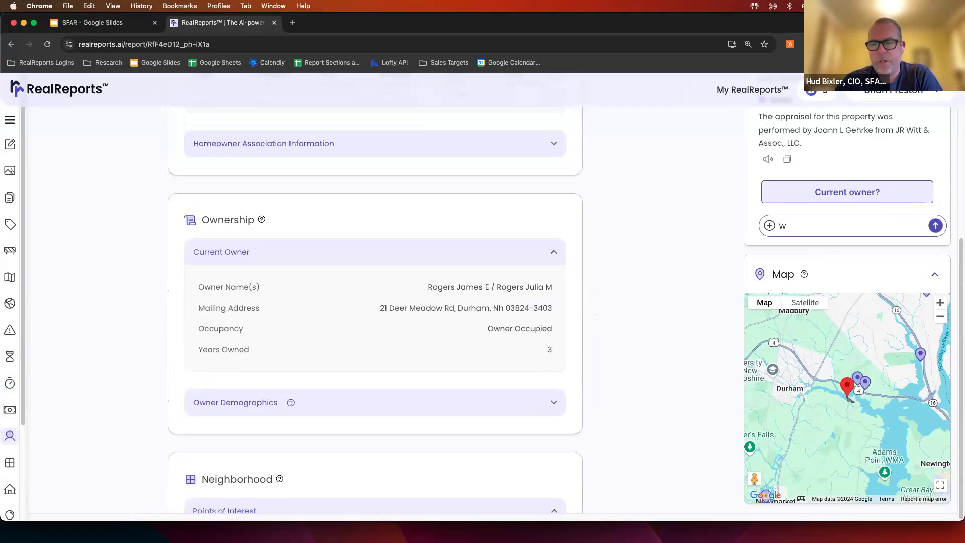
type("hat is the current cm")
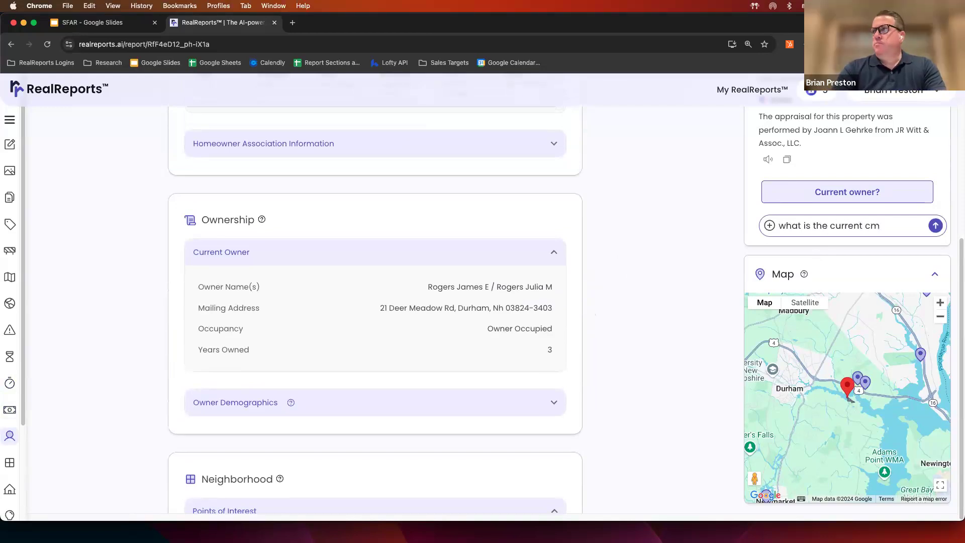
key("BackSpace")
key("BackSpace")
type("mortgage a")
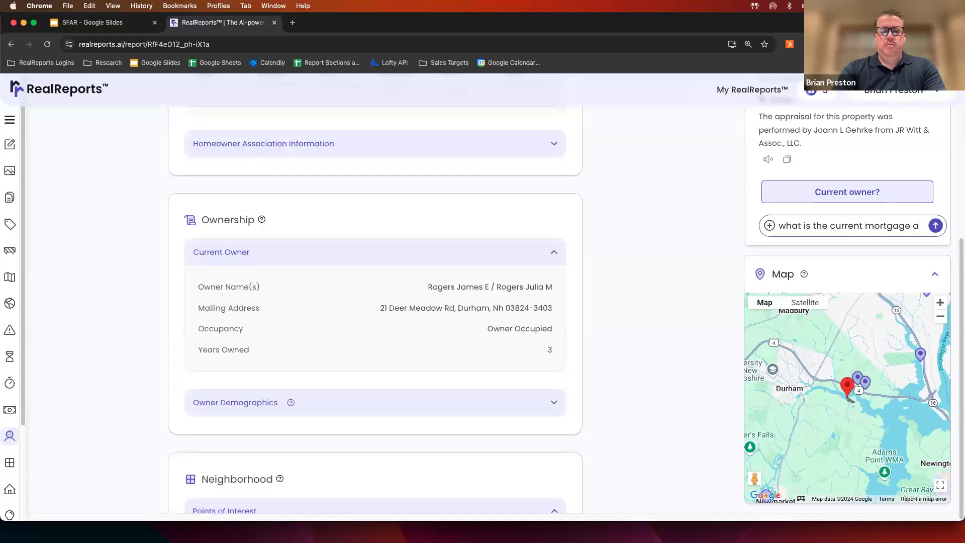
type("mount")
key("Return")
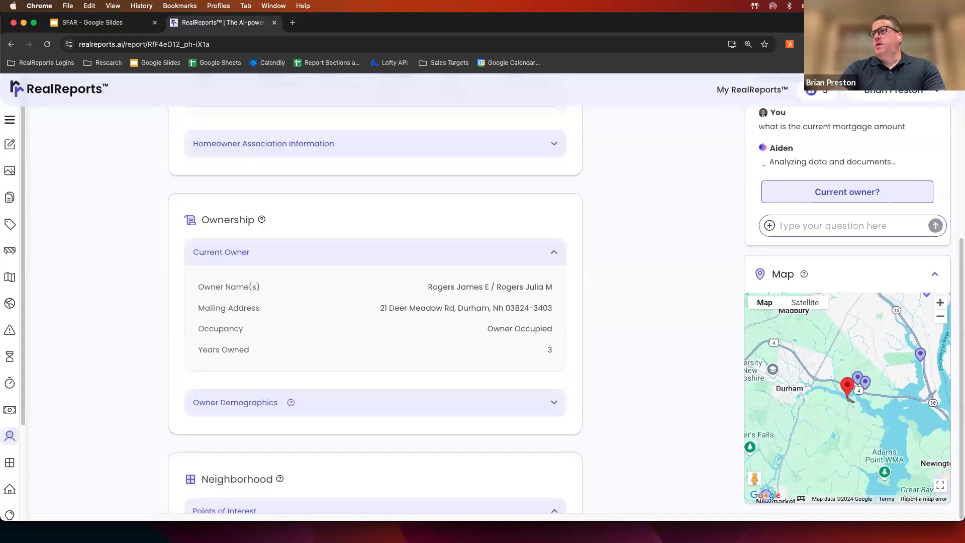
scroll(959, 252, "up", 2)
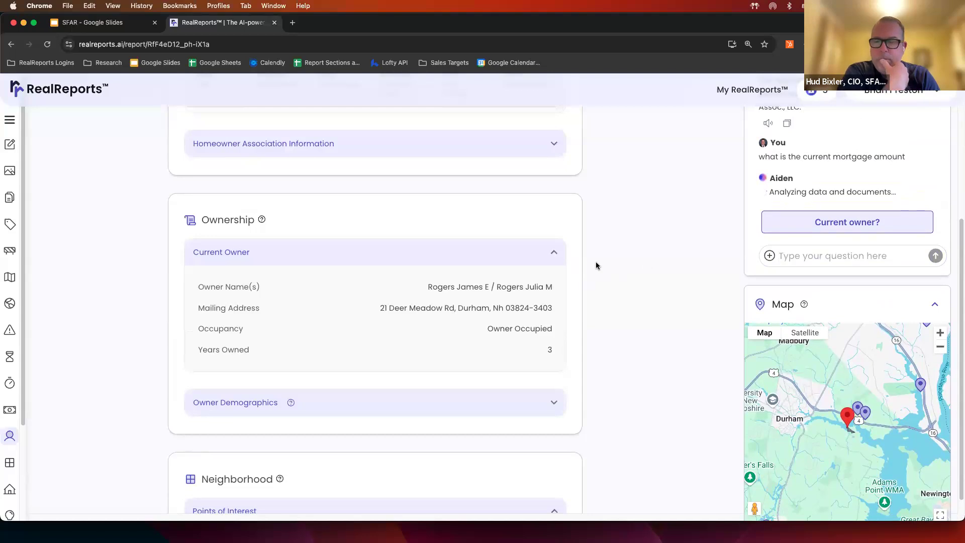
scroll(597, 265, "down", 2)
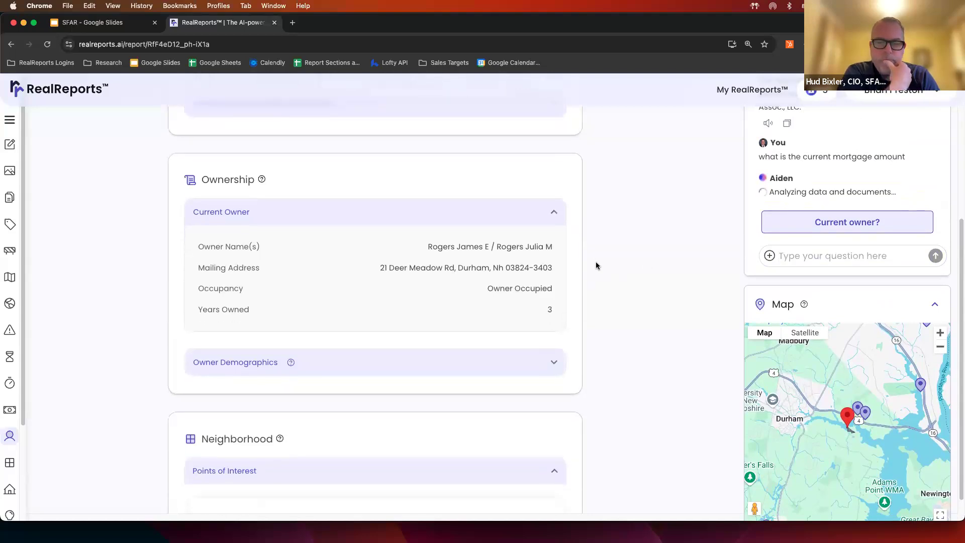
- Scroll down to Neighborhood > Points of Interest while Aiden answers $1,296,000
scroll(597, 265, "down", 2)
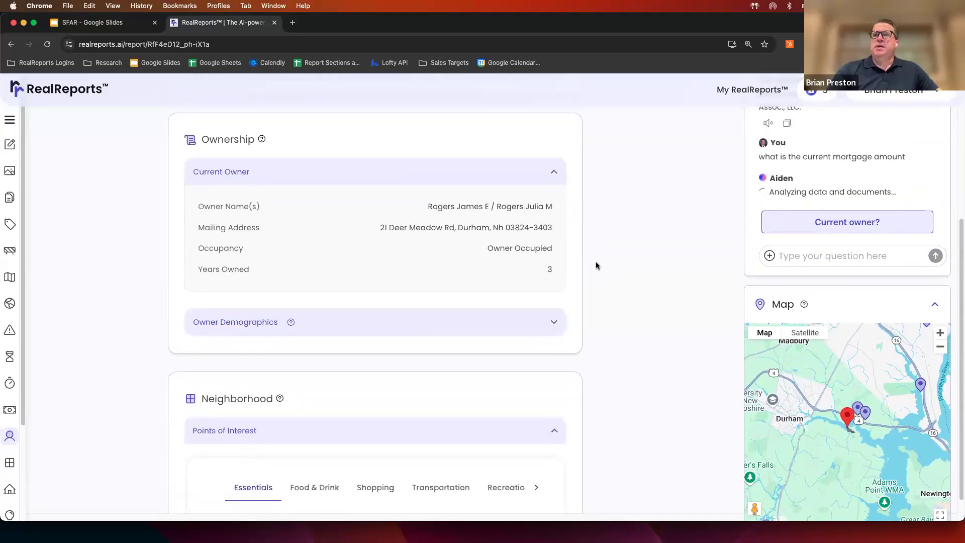
scroll(596, 262, "down", 2)
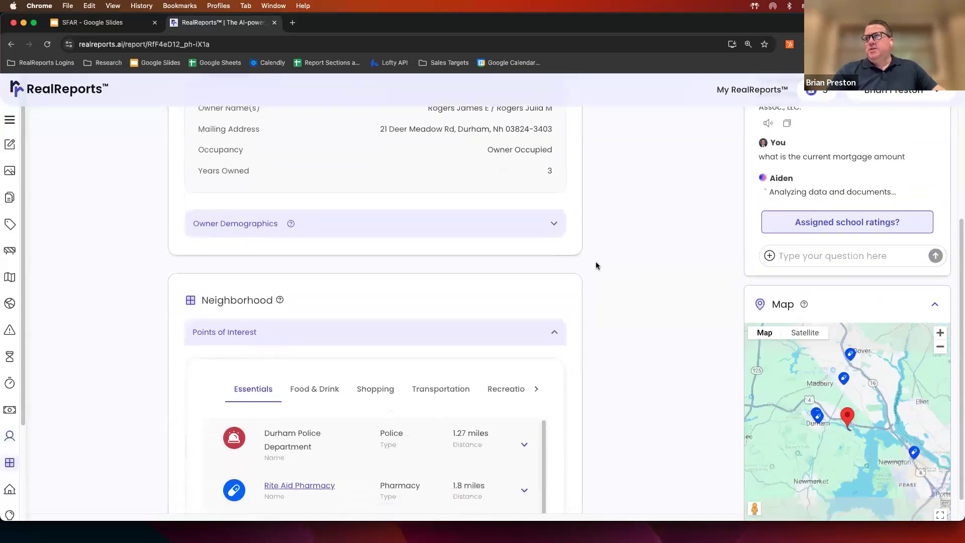
scroll(596, 266, "down", 1)
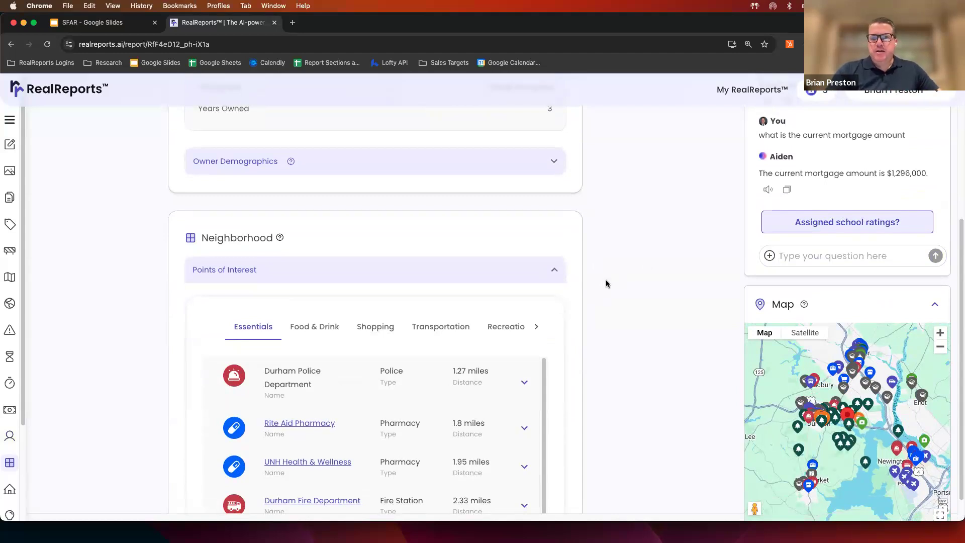
scroll(606, 282, "down", 3)
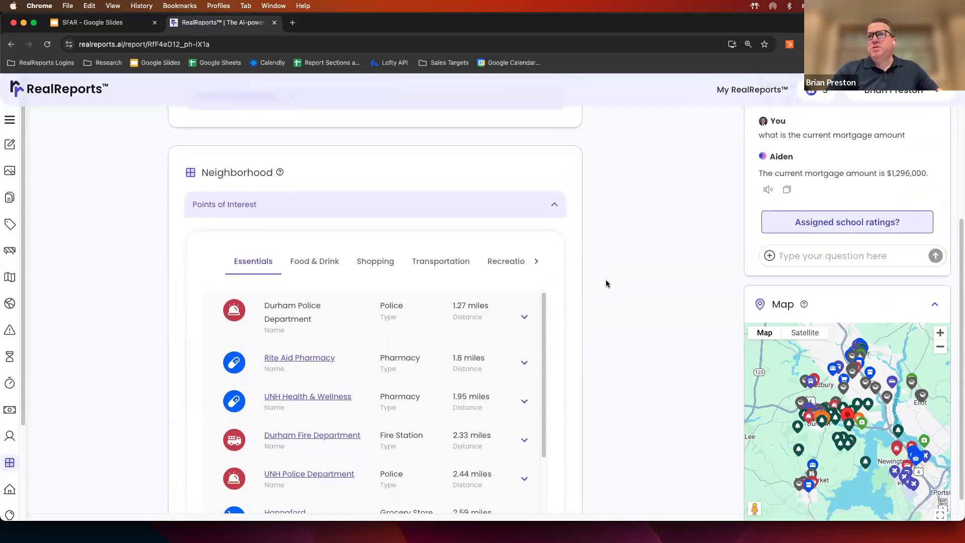
scroll(605, 279, "down", 2)
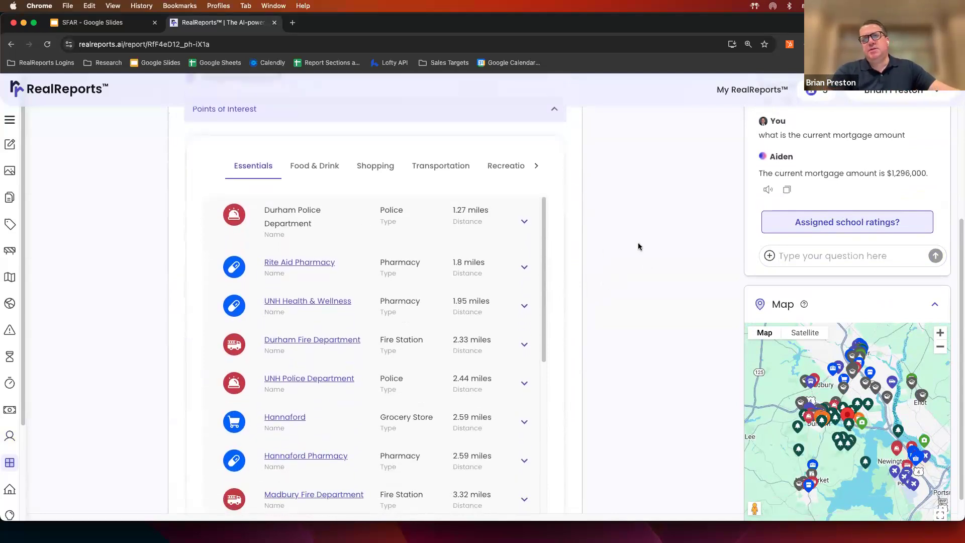
- Send Aiden 'what is the closest kid friendly restaurant' and filter Points of Interest to Food & Drink
left_click(808, 253)
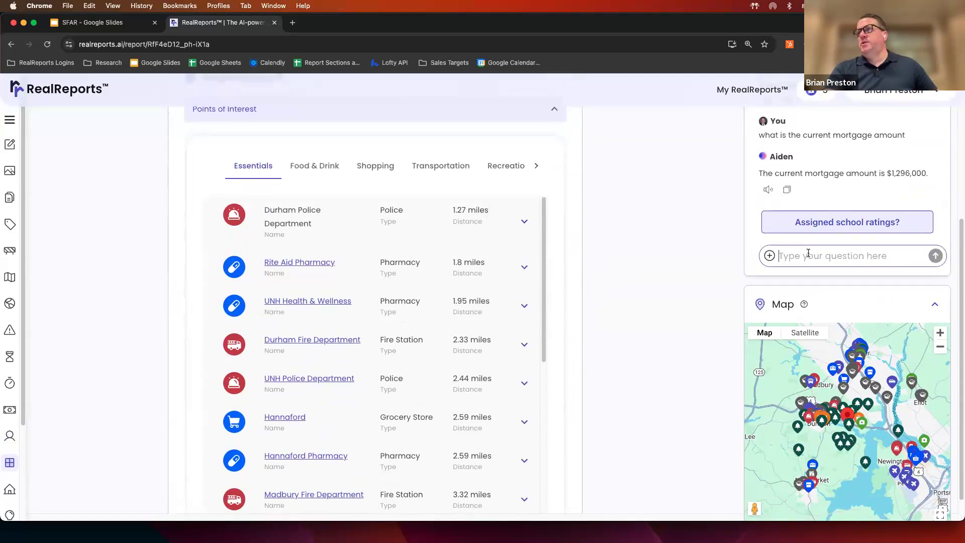
type("what is the closest kid f")
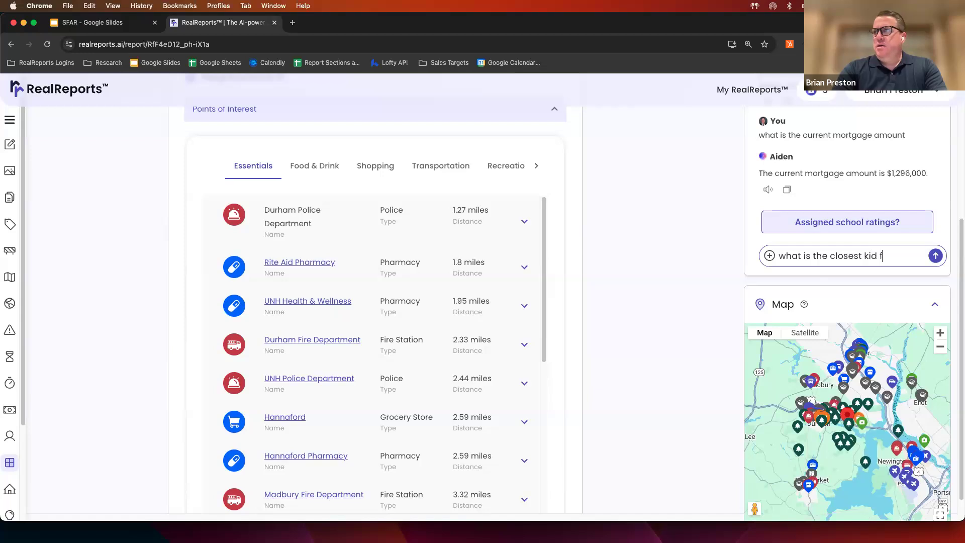
type("riendly restau")
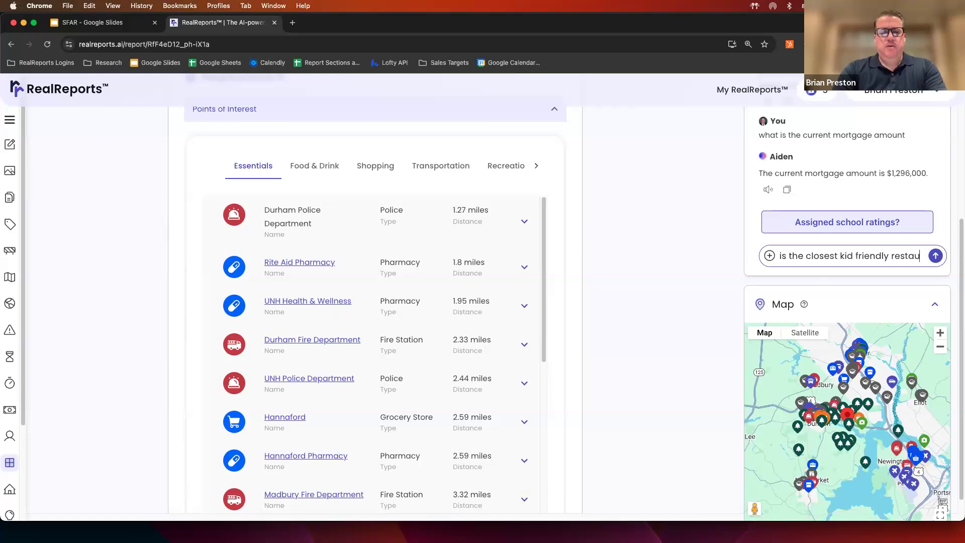
type("rant")
key("Return")
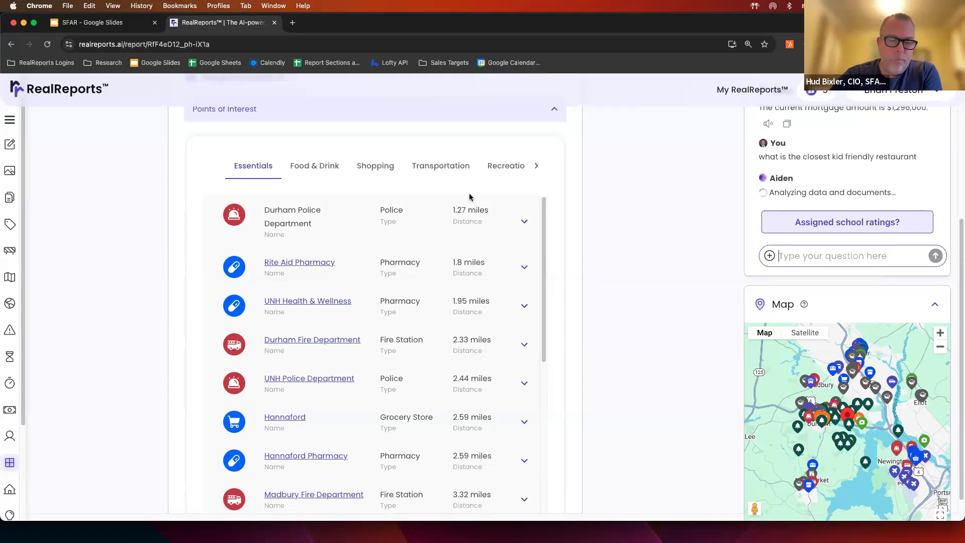
left_click(312, 166)
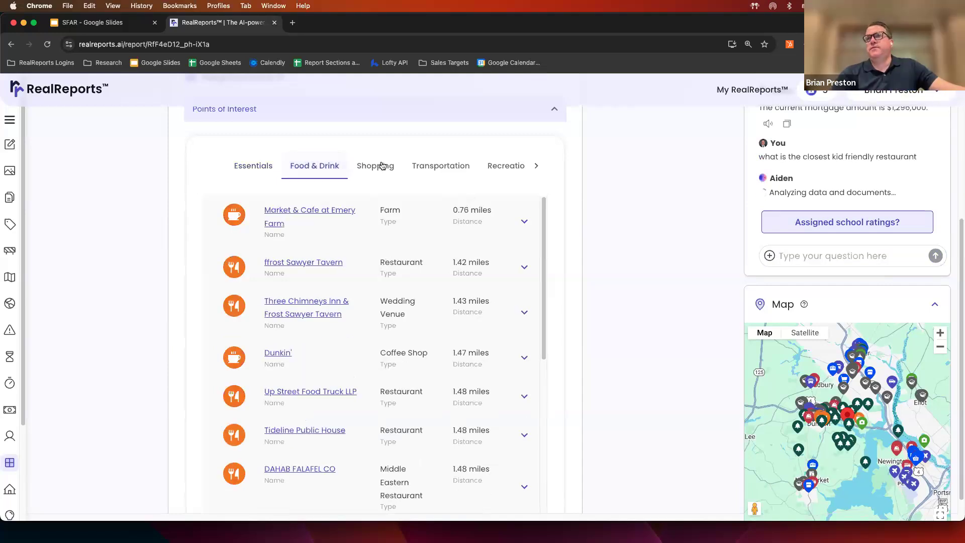
- Browse the Shopping, Transportation and Recreation points of interest, then bring the Essentials category back into view
left_click(382, 166)
left_click(446, 166)
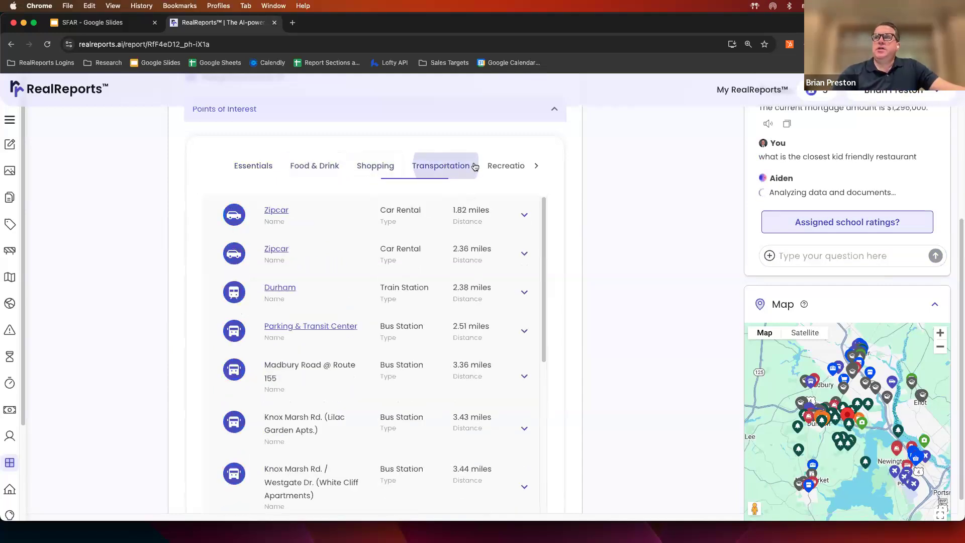
left_click(501, 167)
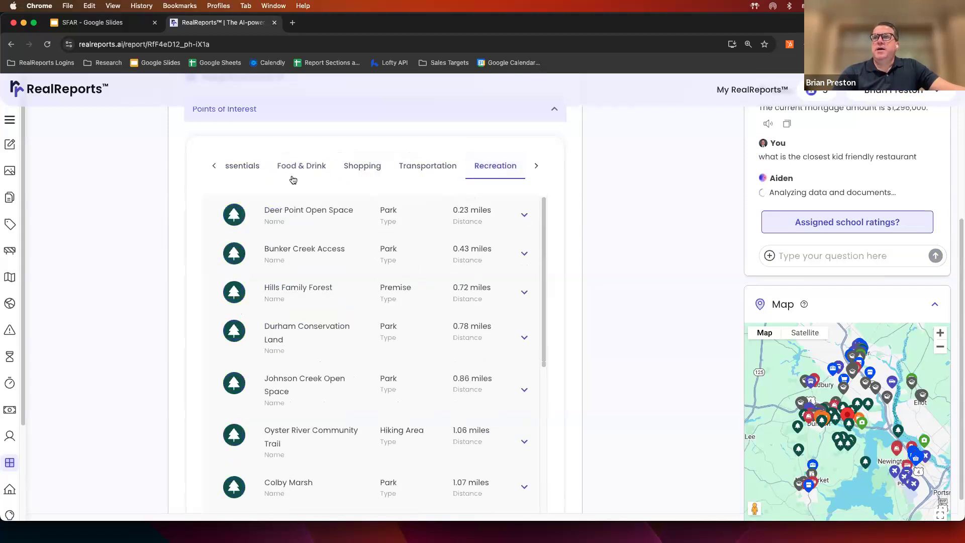
left_click(210, 166)
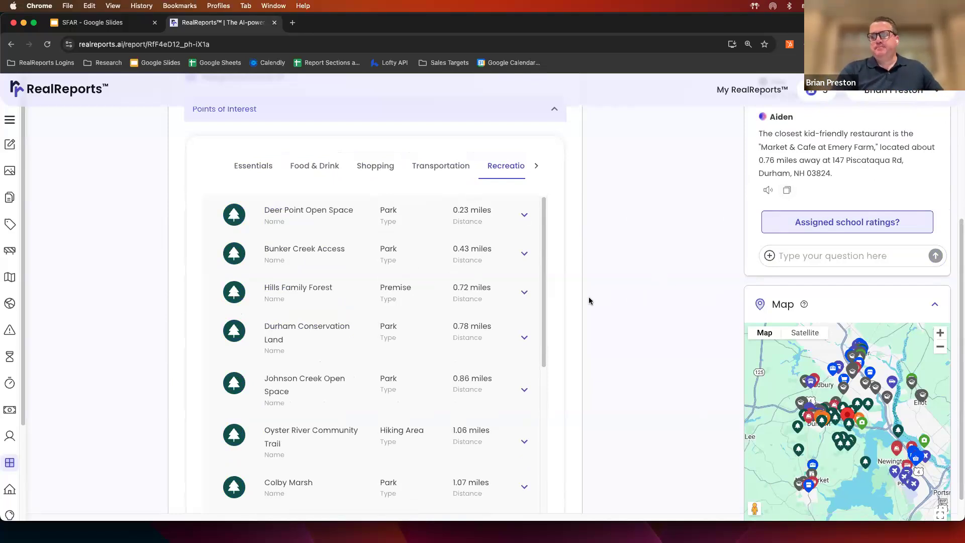
- Scroll past School Information, Neighborhood Scores and Building & Site to the Utilities electricity estimates
scroll(589, 300, "down", 5)
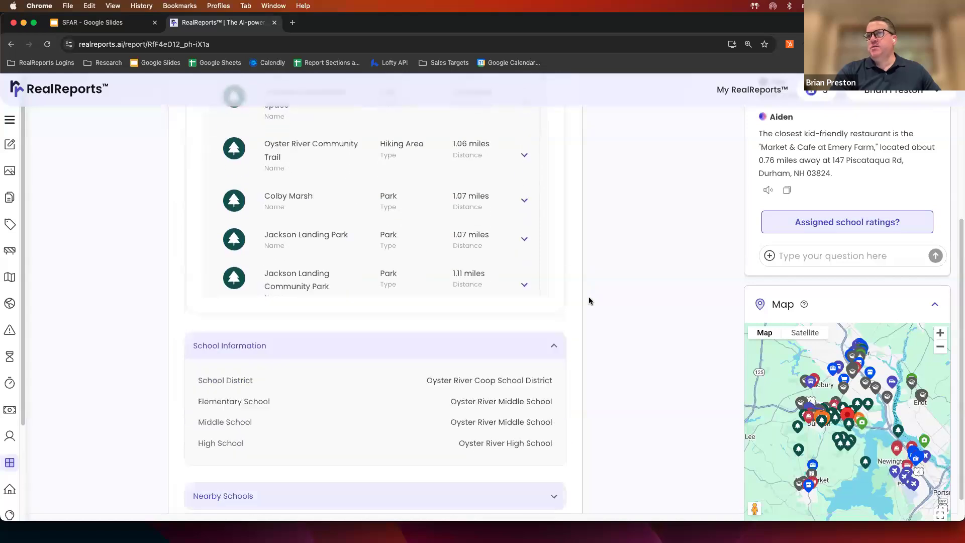
scroll(589, 300, "down", 5)
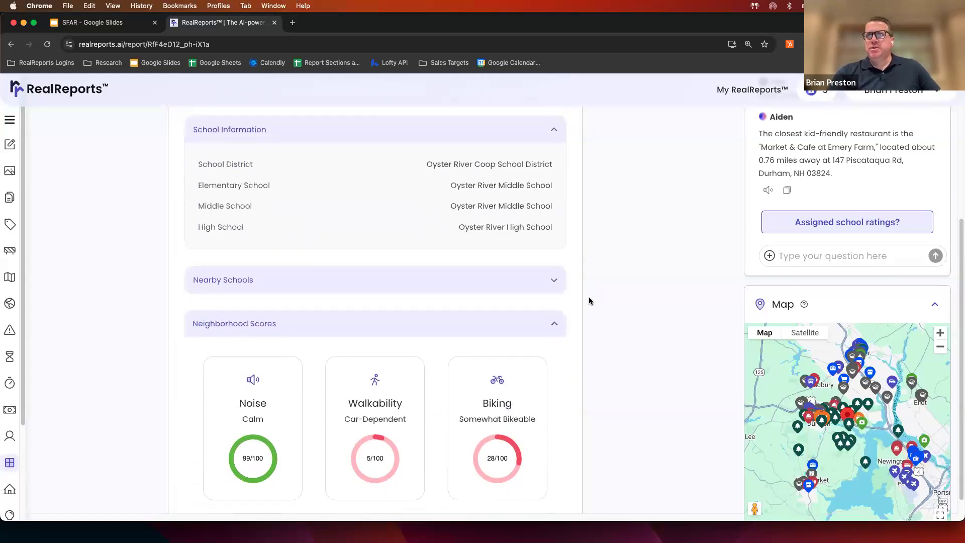
scroll(589, 300, "down", 3)
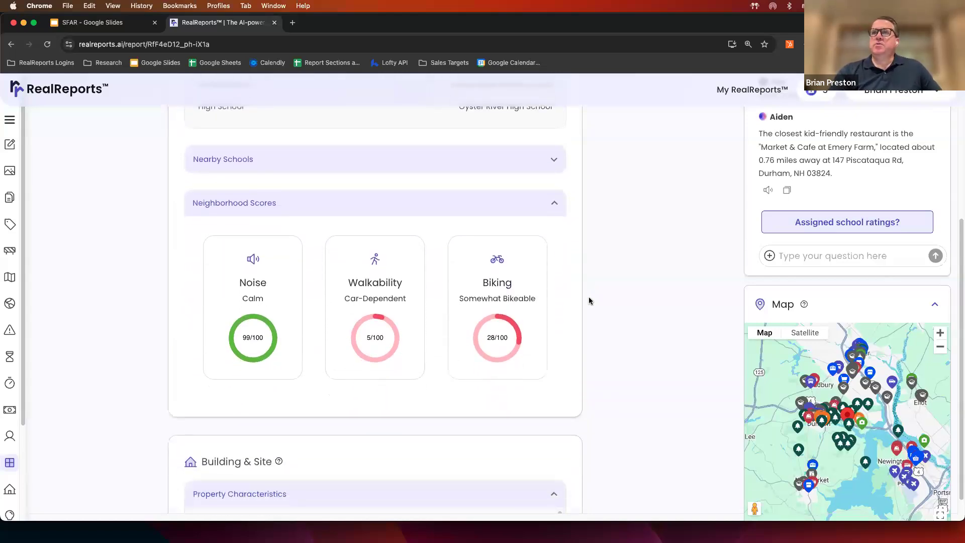
scroll(589, 301, "down", 3)
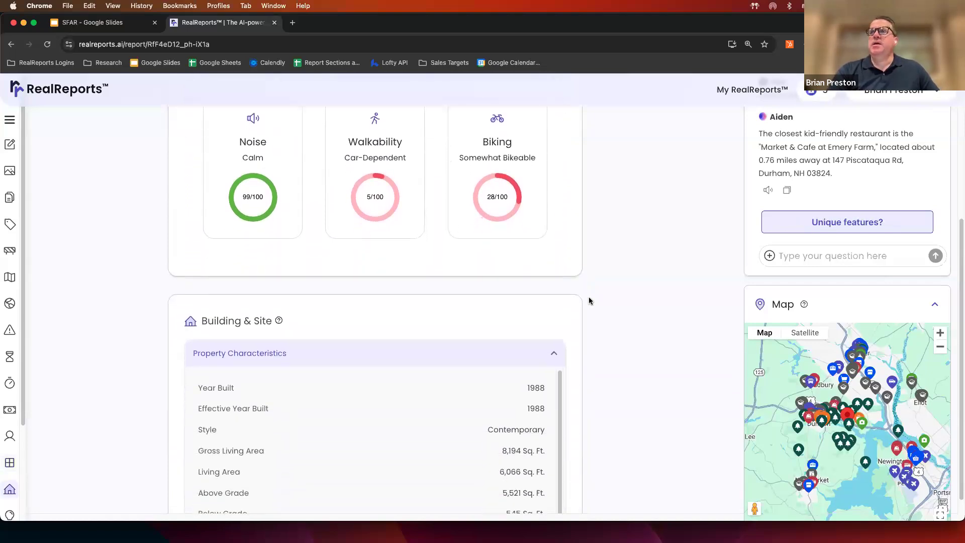
scroll(589, 301, "down", 3)
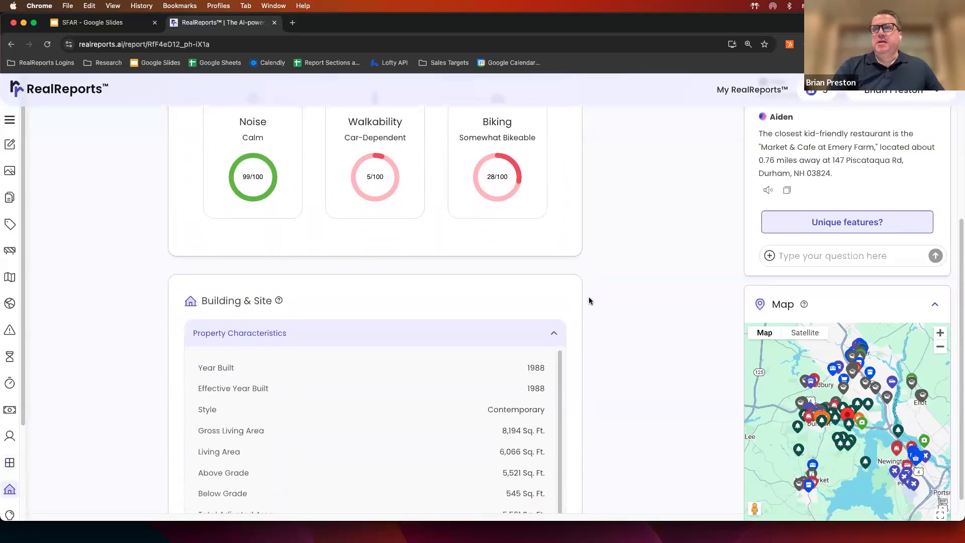
scroll(589, 301, "down", 5)
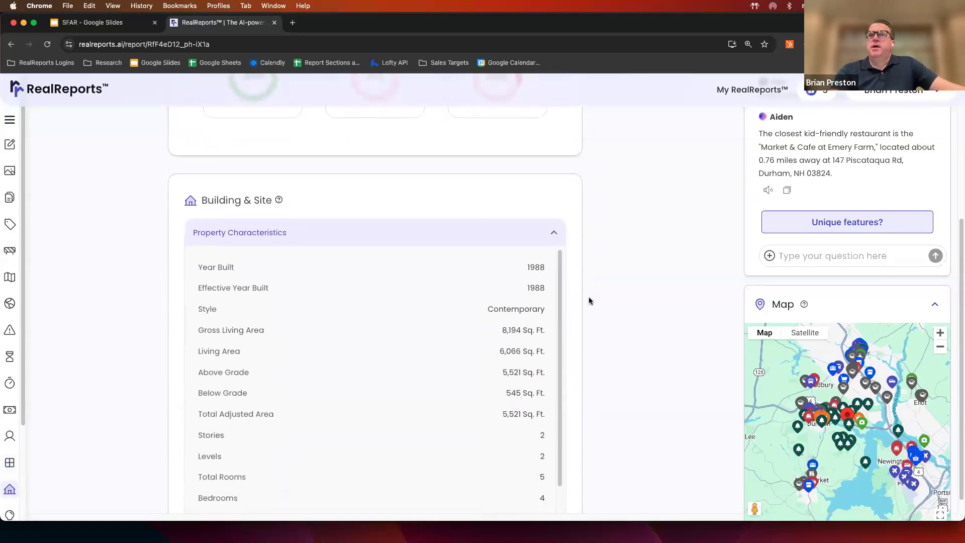
scroll(589, 301, "down", 8)
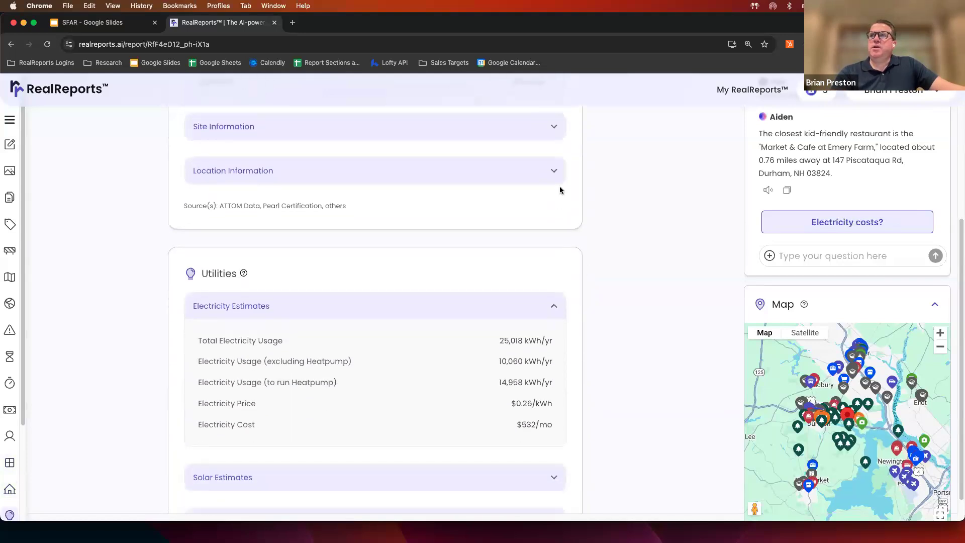
- Expand and collapse the Location Information details, then scroll down toward the estimates
left_click(553, 172)
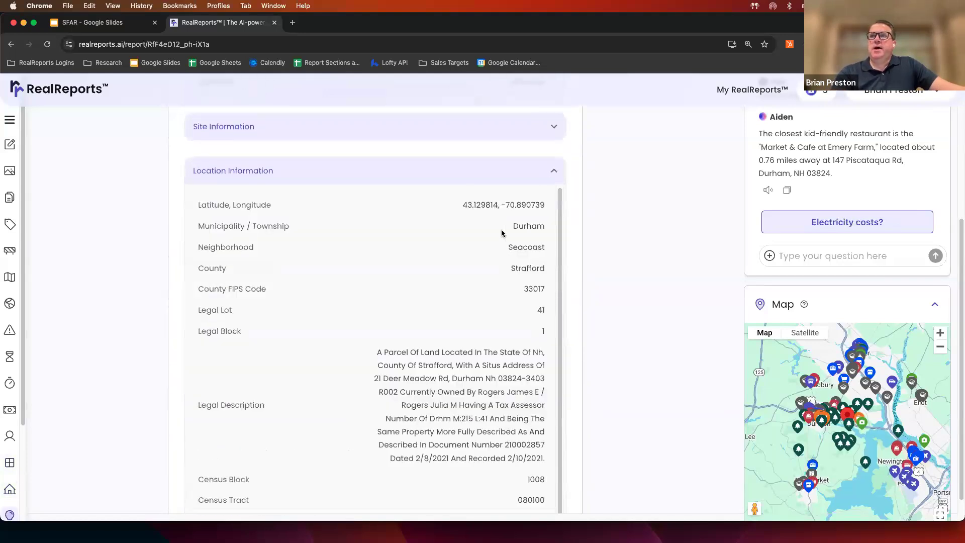
left_click(553, 171)
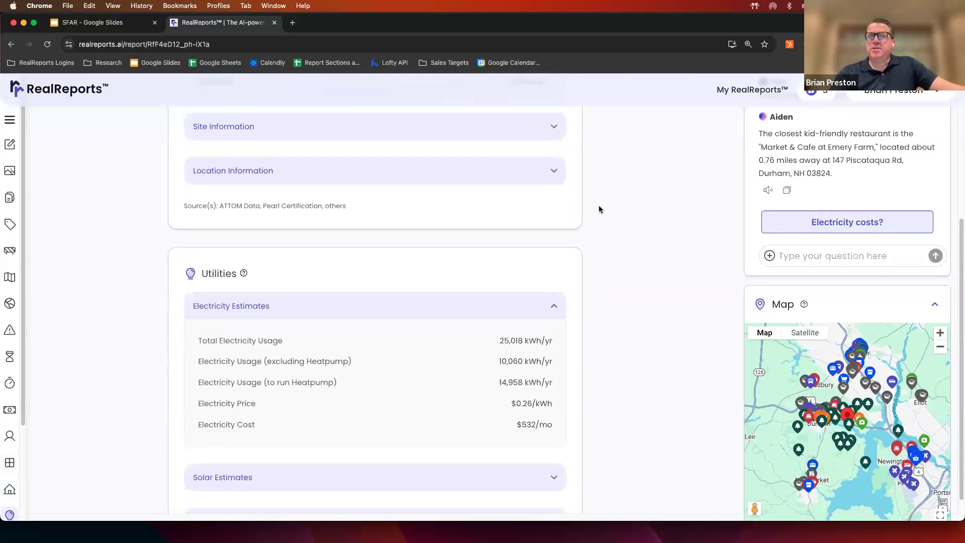
scroll(599, 209, "down", 2)
scroll(599, 209, "down", 5)
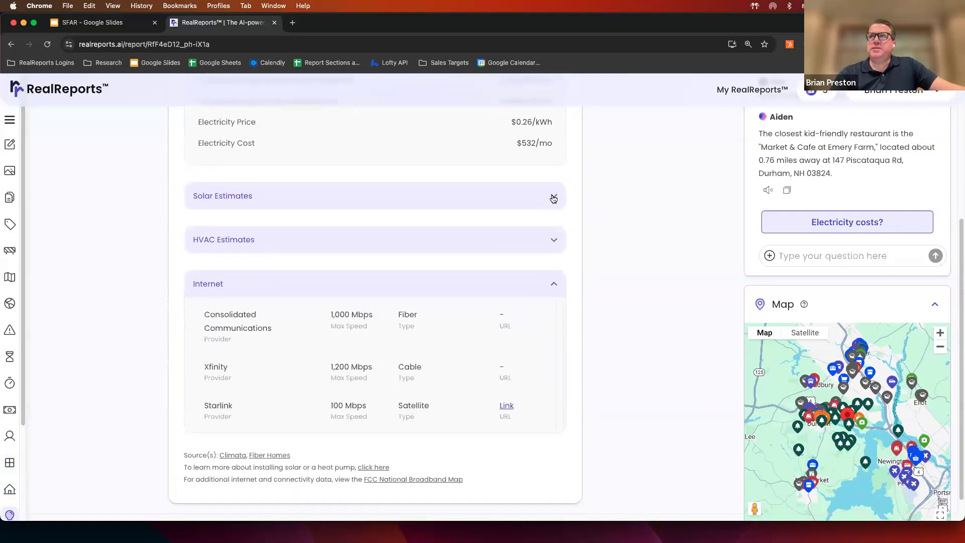
- Expand and collapse the Solar and HVAC Estimates details, then scroll down to Remodel Estimates
left_click(554, 197)
left_click(553, 198)
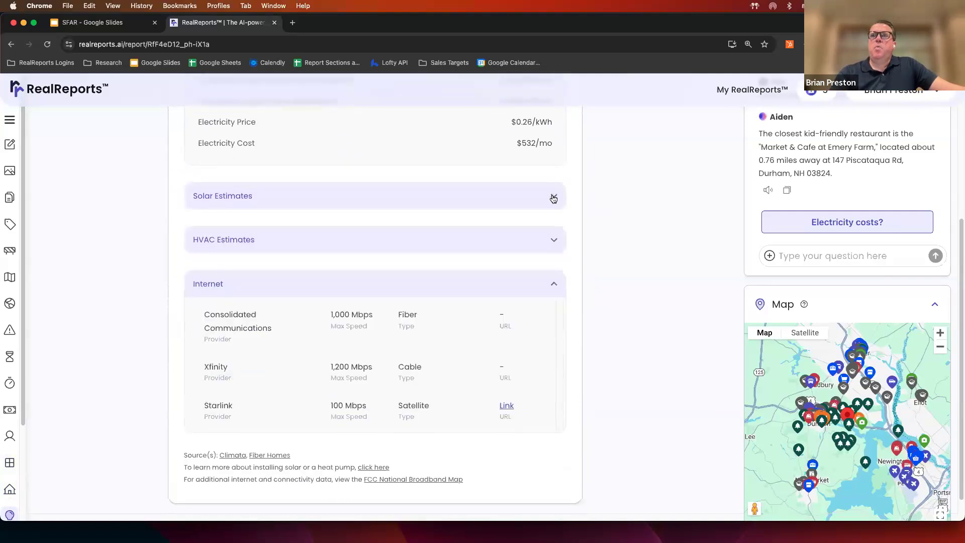
left_click(542, 239)
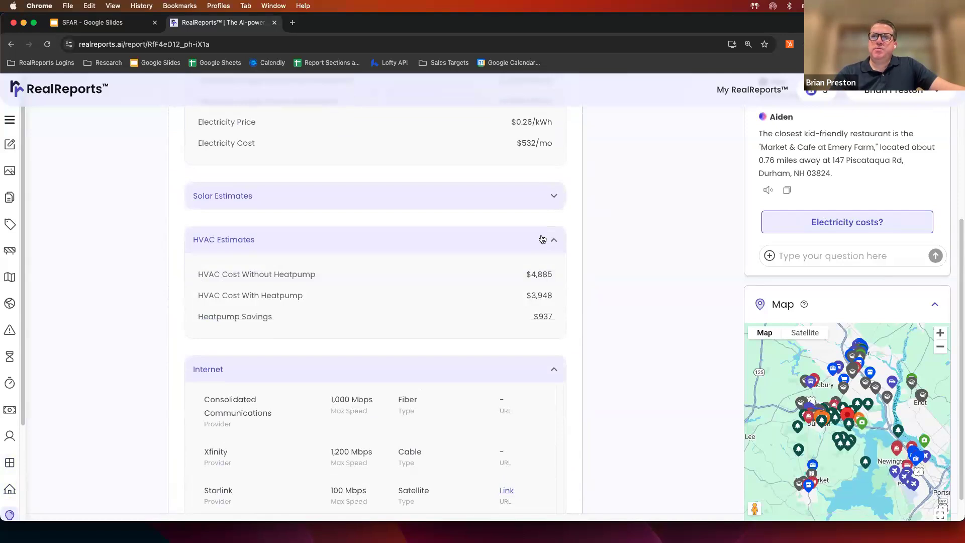
left_click(553, 240)
scroll(607, 245, "down", 10)
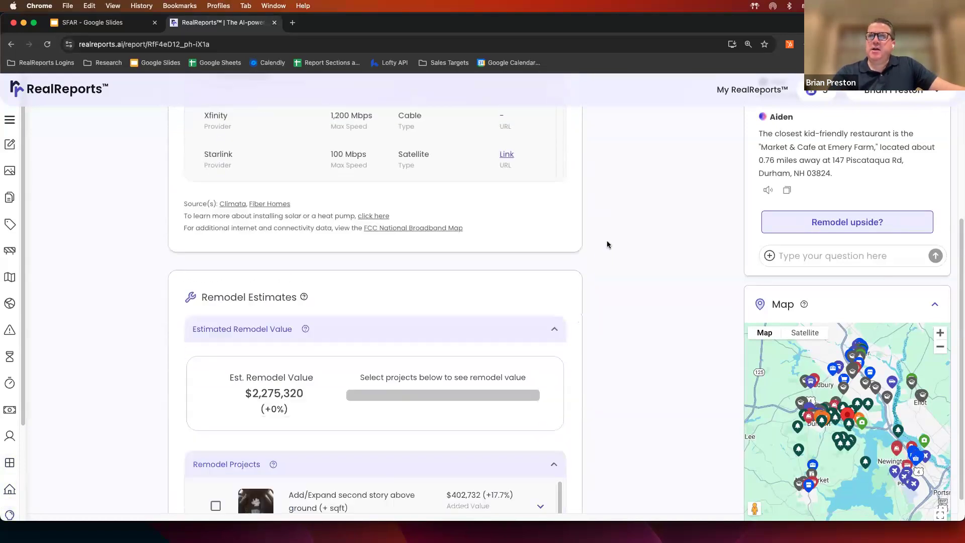
- Scroll through Remodel Estimates, News and Media, Demographics and Crime to the report footer, then back up
scroll(607, 242, "down", 5)
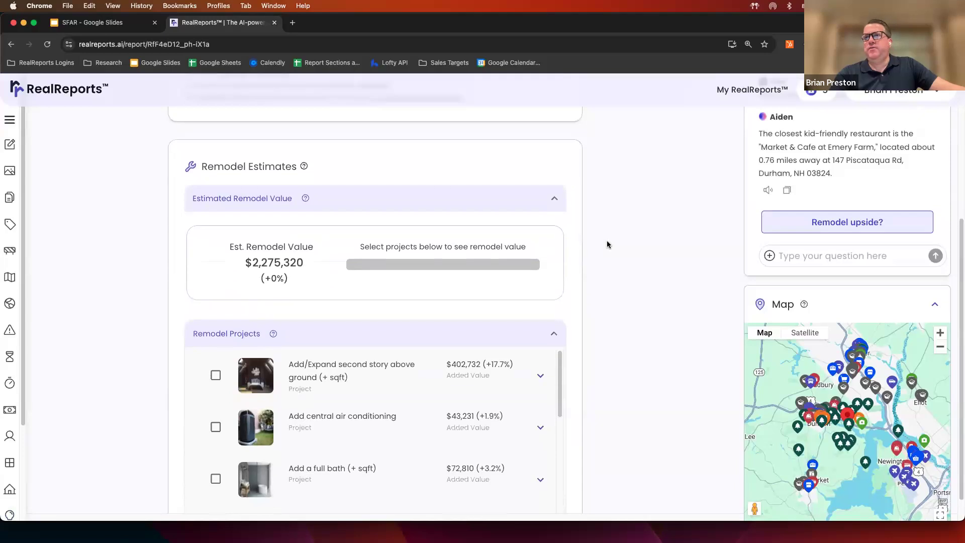
scroll(607, 245, "down", 5)
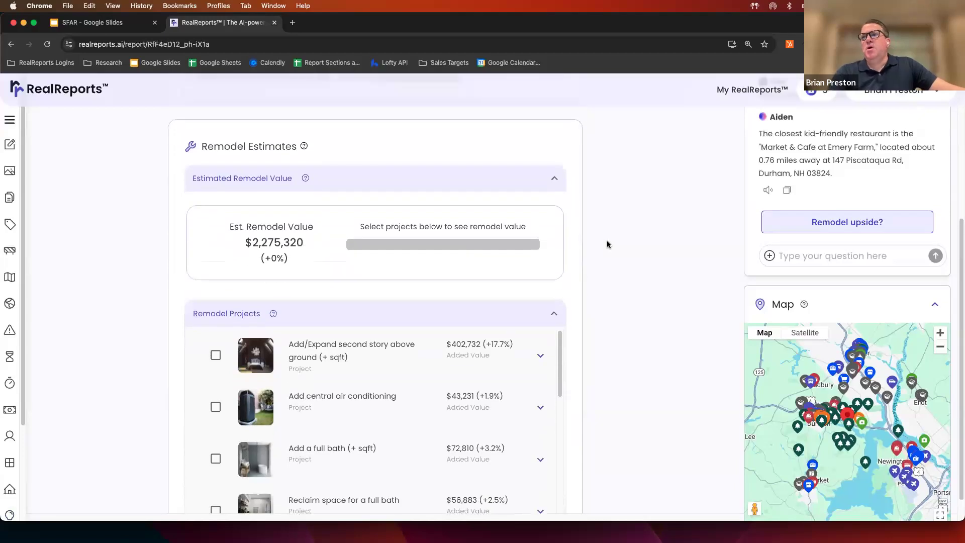
scroll(607, 245, "down", 15)
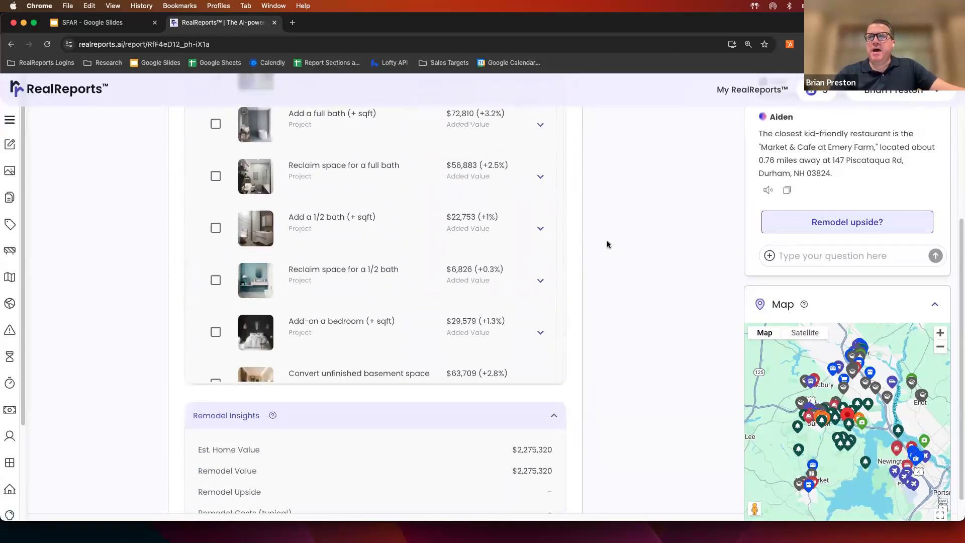
scroll(607, 244, "down", 8)
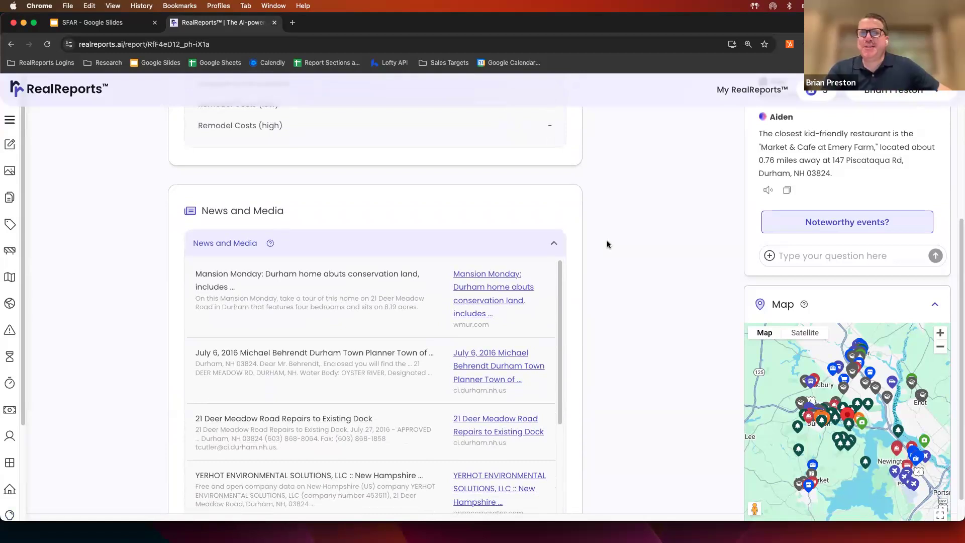
scroll(607, 244, "down", 10)
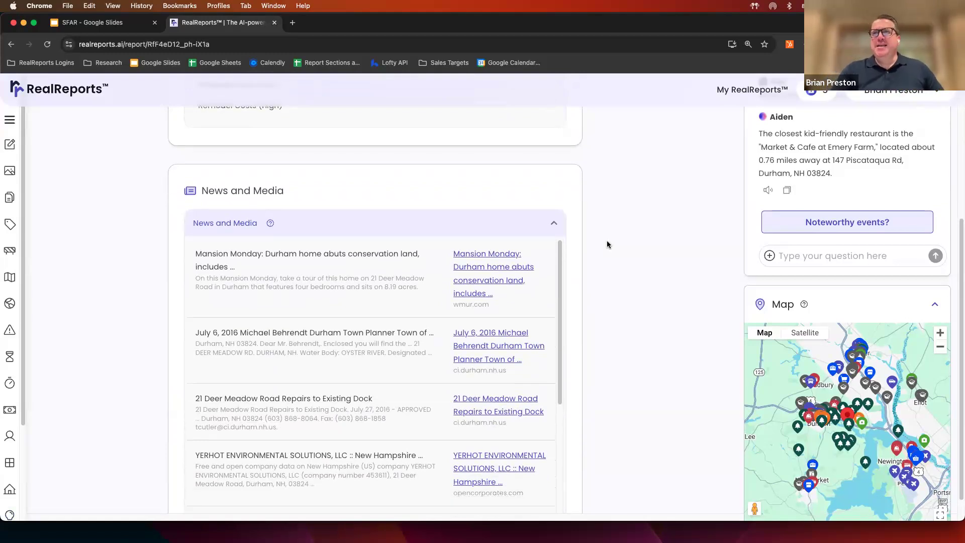
scroll(607, 244, "down", 5)
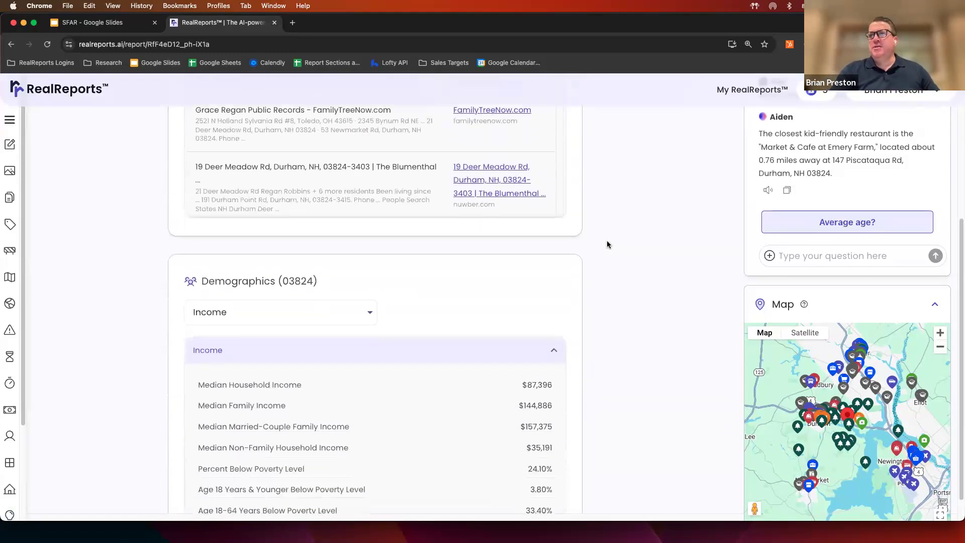
scroll(607, 244, "down", 6)
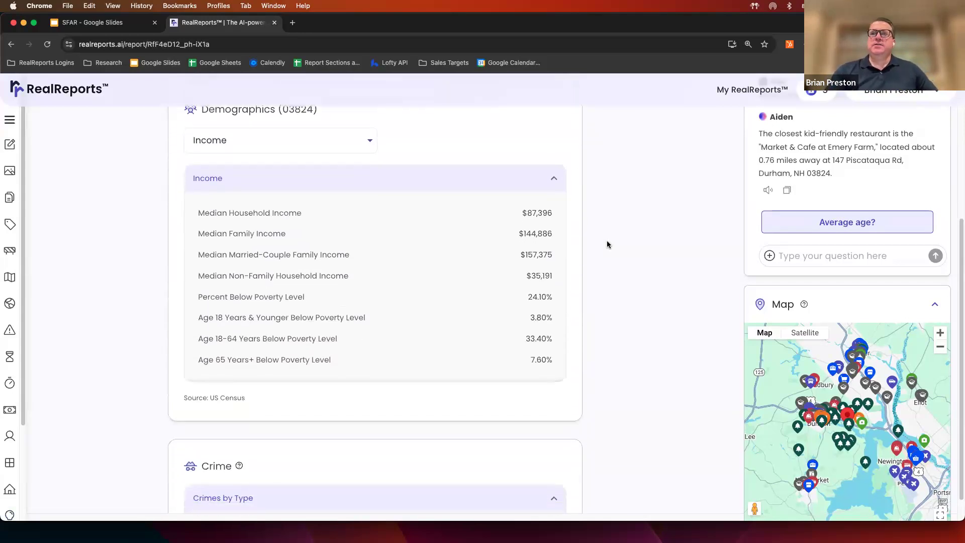
scroll(607, 245, "down", 7)
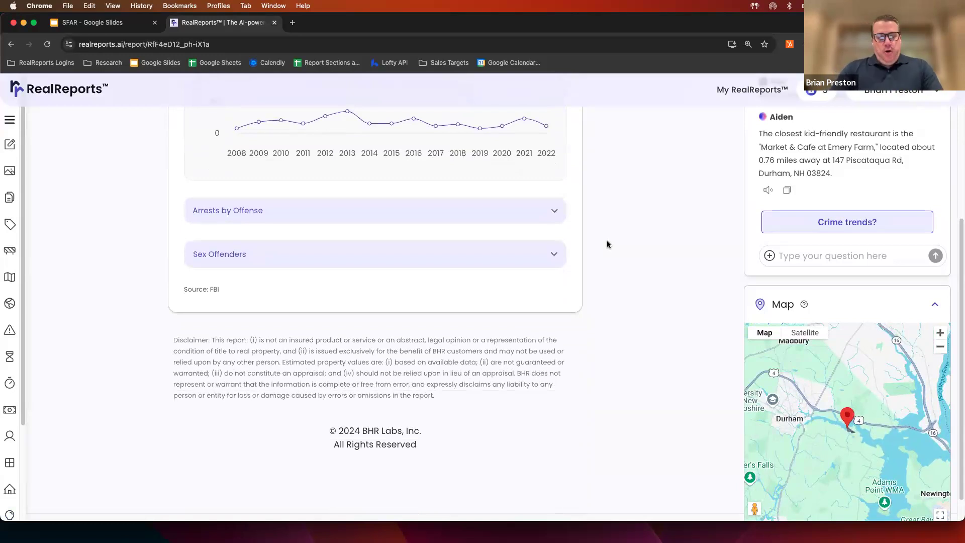
scroll(608, 245, "up", 15)
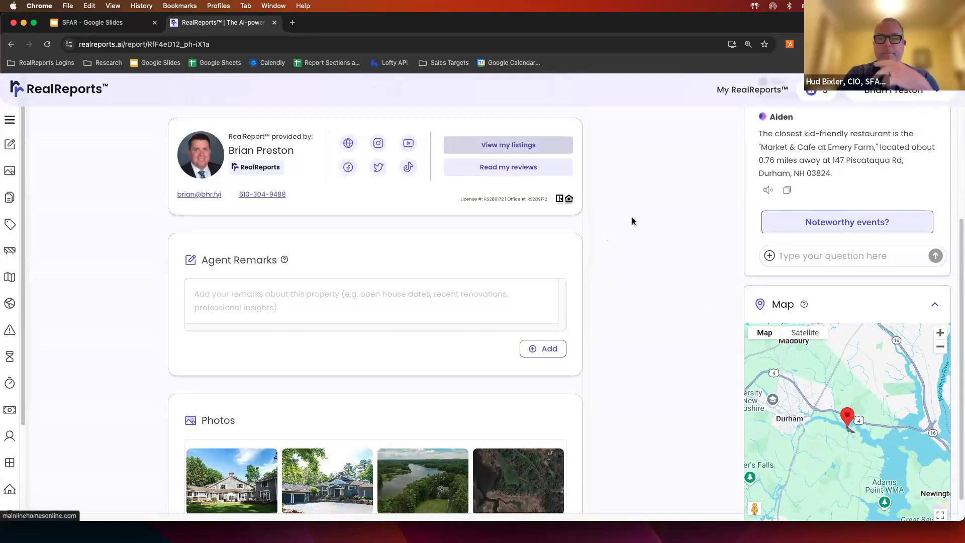
- Present the SFAR deck full screen and advance from Product demo to the RealReport tiers slide
left_click(130, 22)
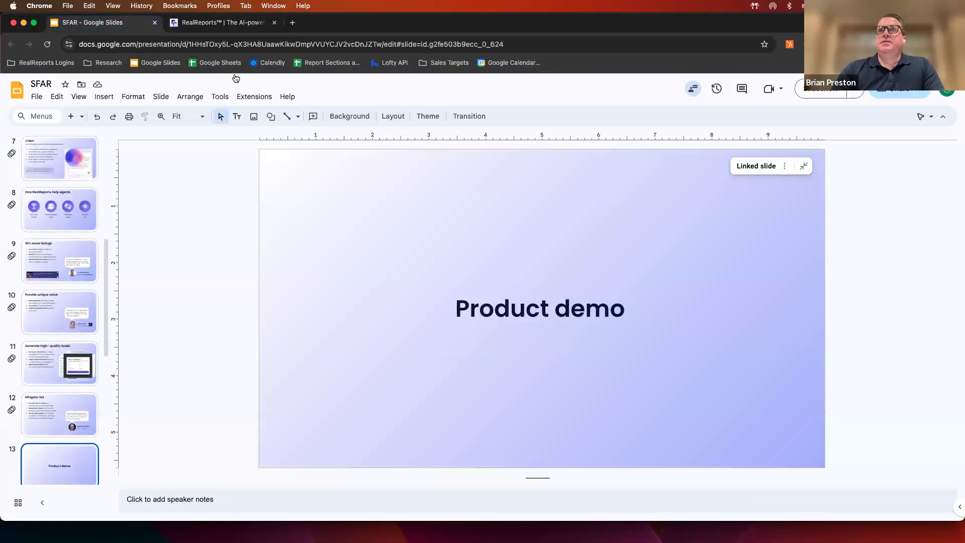
left_click(79, 97)
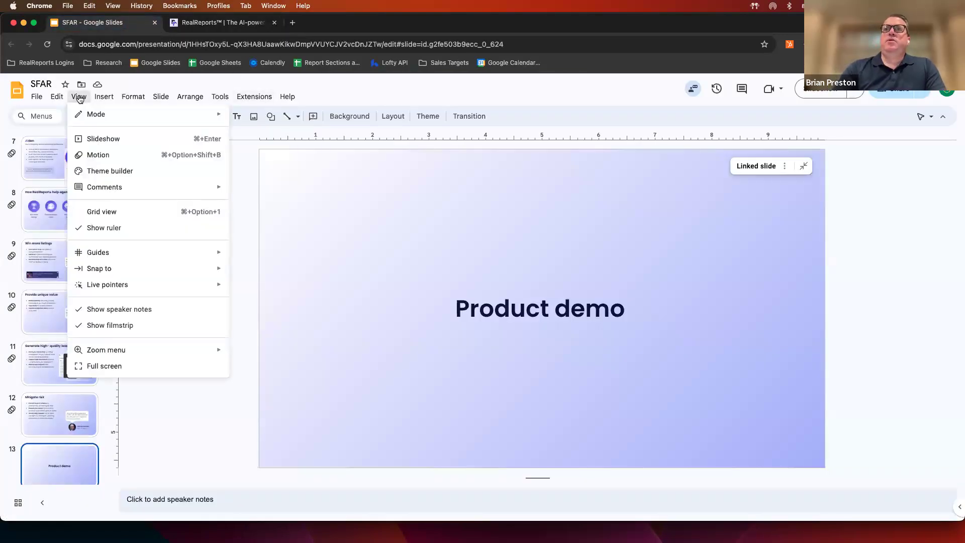
left_click(93, 136)
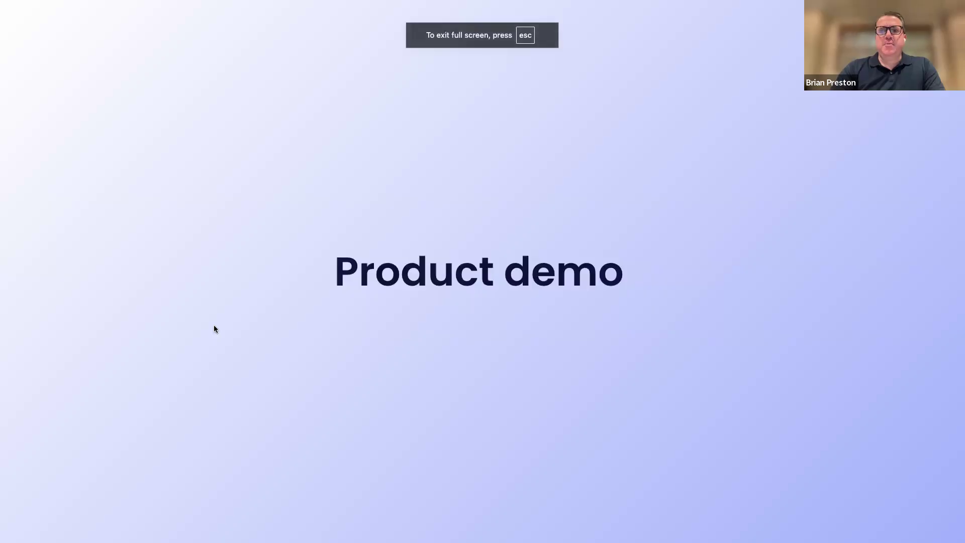
key("Right")
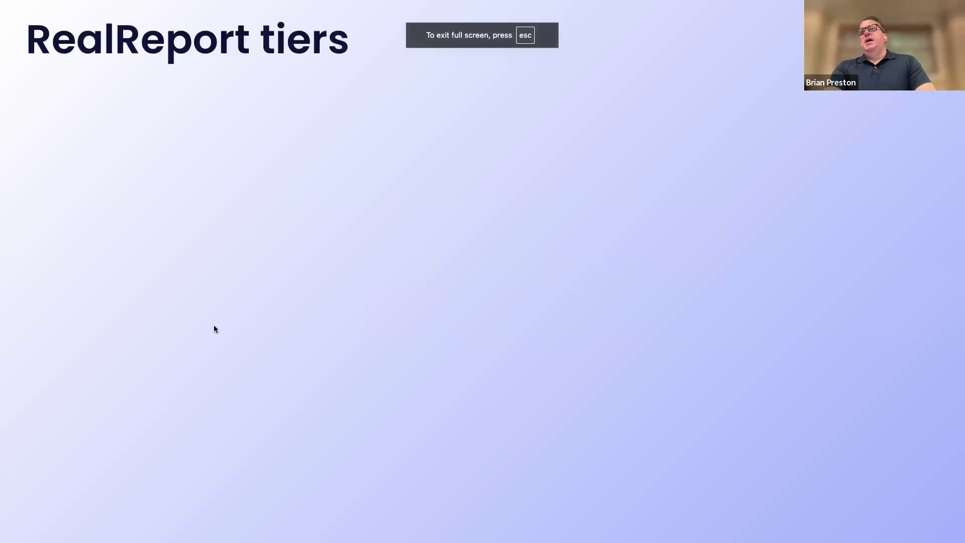